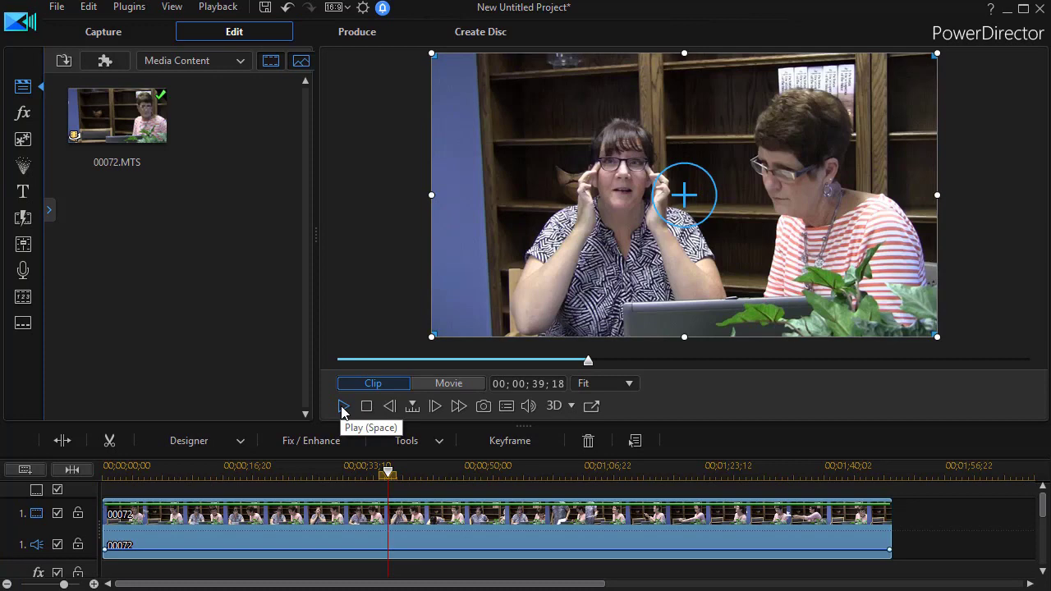
Step: Play a few seconds of the timeline footage and pause it
{"action": "left_click", "coordinate": [342, 407]}
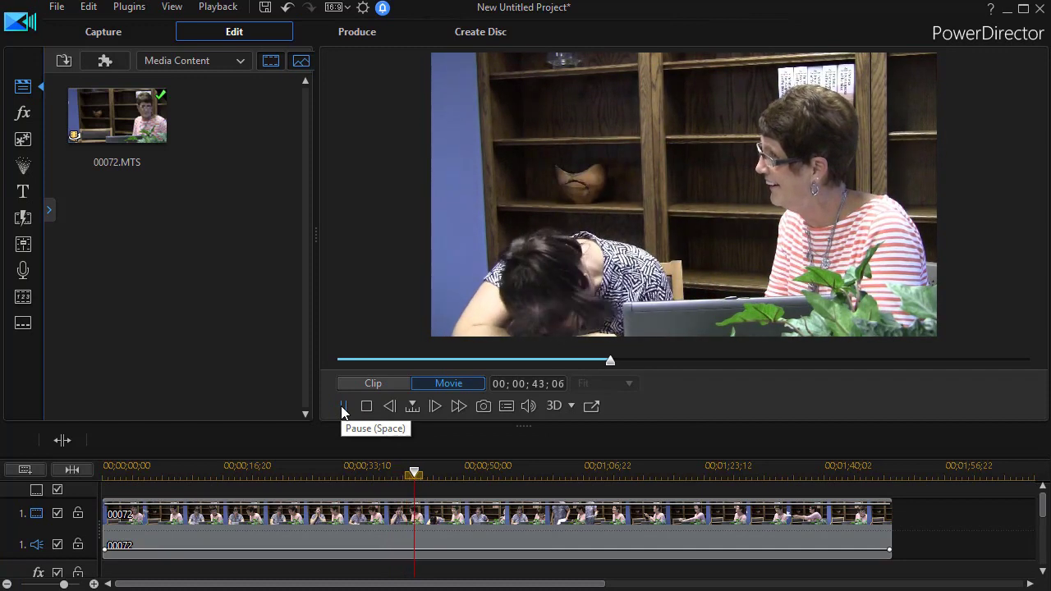
{"action": "left_click", "coordinate": [340, 406]}
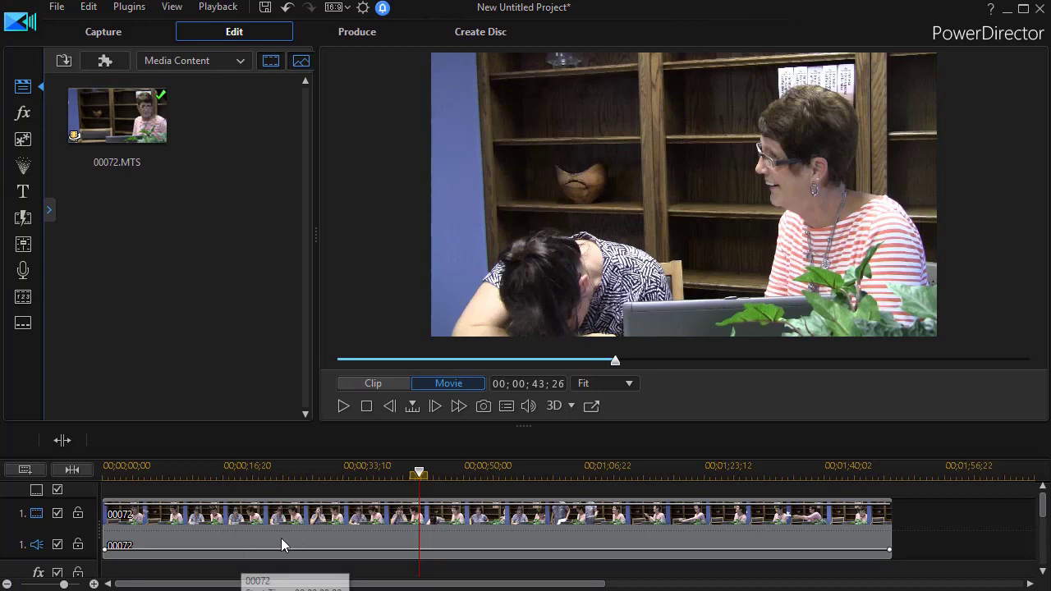
Step: Open clip 00072 in the Trim window and move the playhead to the very start of the footage
{"action": "left_click", "coordinate": [373, 526]}
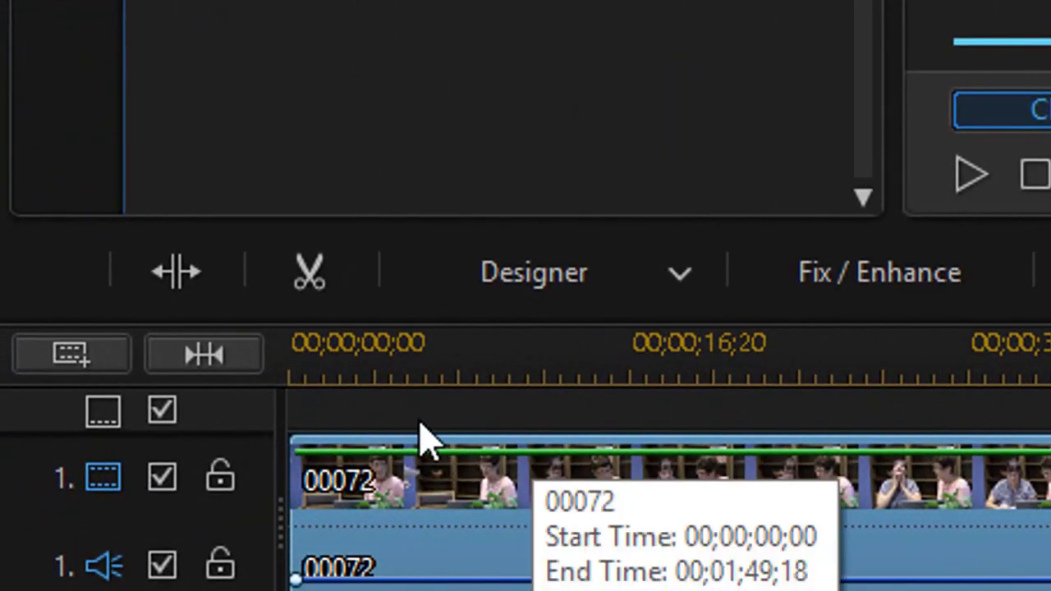
{"action": "left_click", "coordinate": [332, 281]}
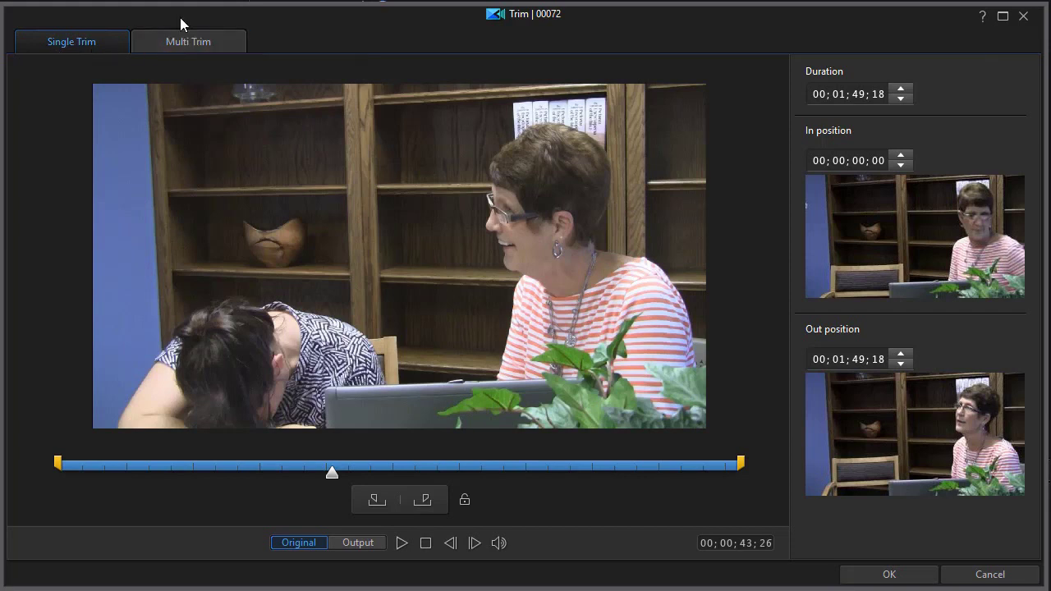
{"action": "left_click", "coordinate": [59, 463]}
{"action": "mouse_move", "coordinate": [59, 463]}
{"action": "left_mouse_down"}
{"action": "mouse_move", "coordinate": [298, 476]}
{"action": "mouse_move", "coordinate": [156, 463]}
{"action": "mouse_move", "coordinate": [206, 479]}
{"action": "mouse_move", "coordinate": [205, 468]}
{"action": "mouse_move", "coordinate": [58, 469]}
{"action": "left_mouse_up"}
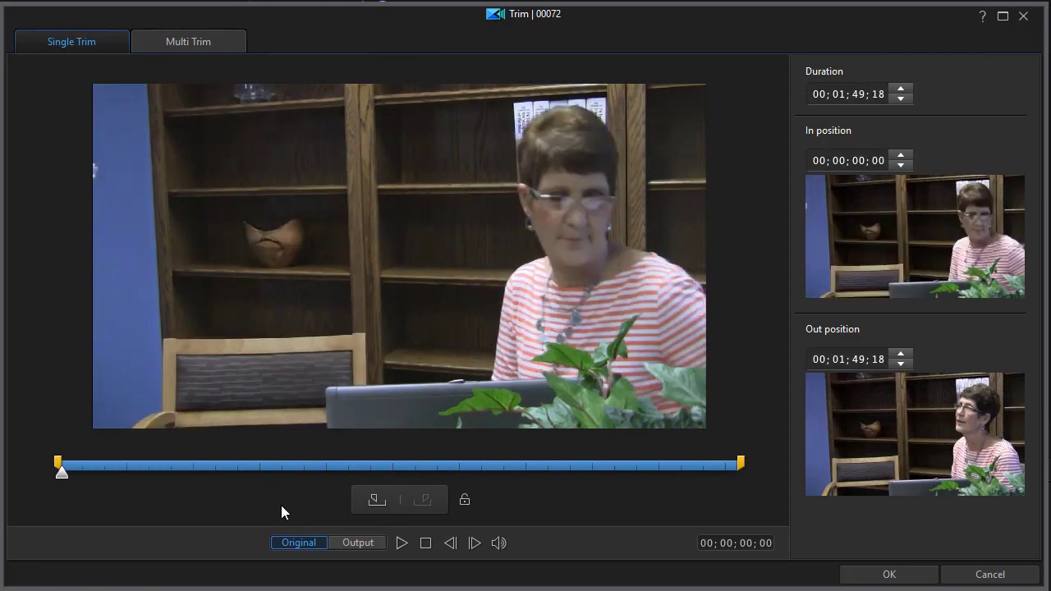
Step: Play the footage, stop and advance frame by frame to 00;00;05;04, and mark that frame as the In position
{"action": "left_click", "coordinate": [402, 545]}
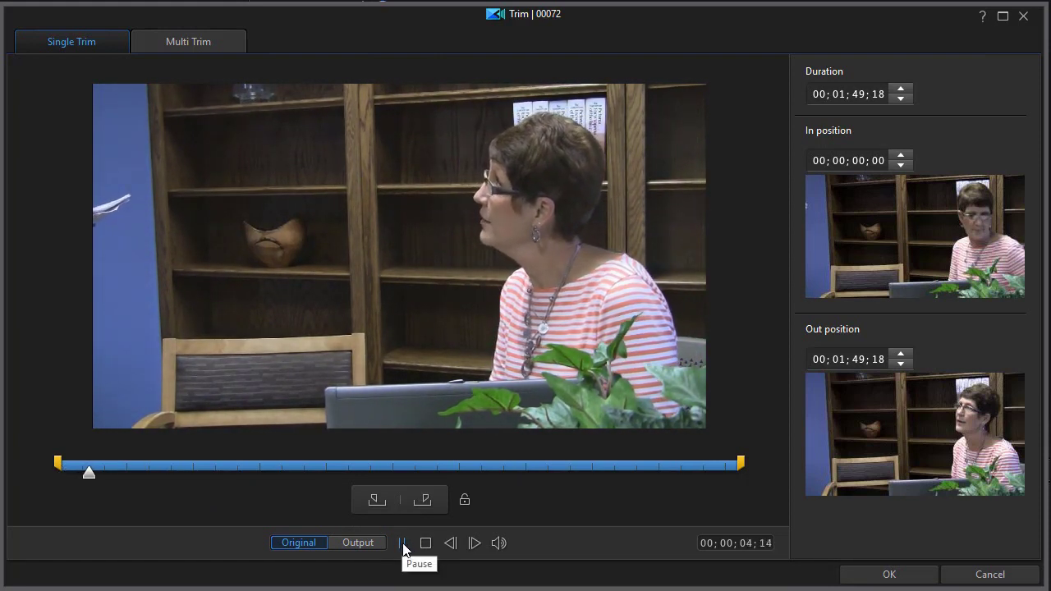
{"action": "left_click", "coordinate": [403, 546]}
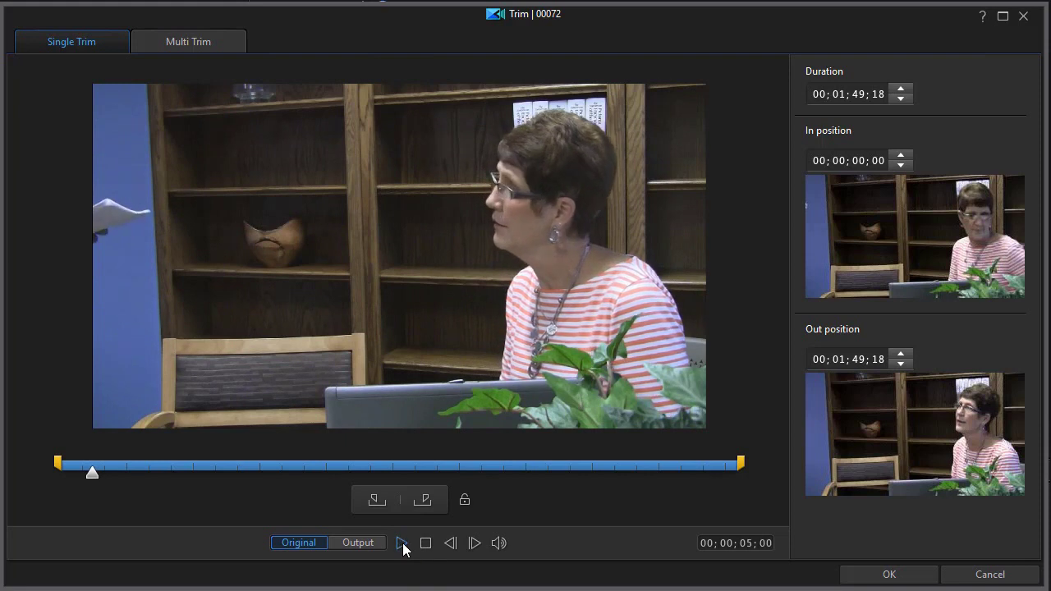
{"action": "left_click", "coordinate": [475, 545]}
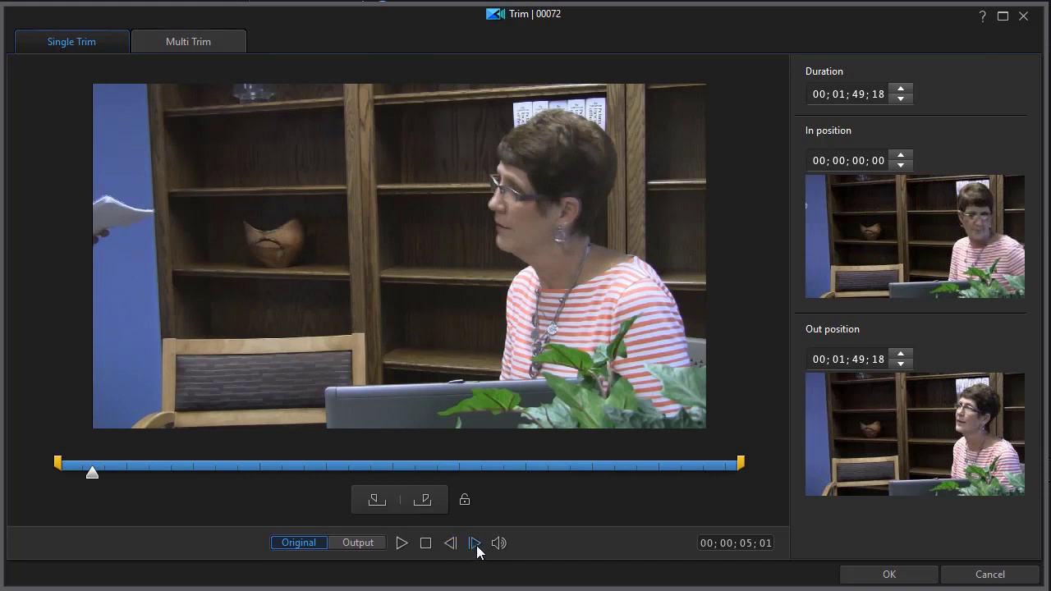
{"action": "left_click", "coordinate": [473, 544]}
{"action": "left_click", "coordinate": [473, 544]}
{"action": "left_click", "coordinate": [472, 545]}
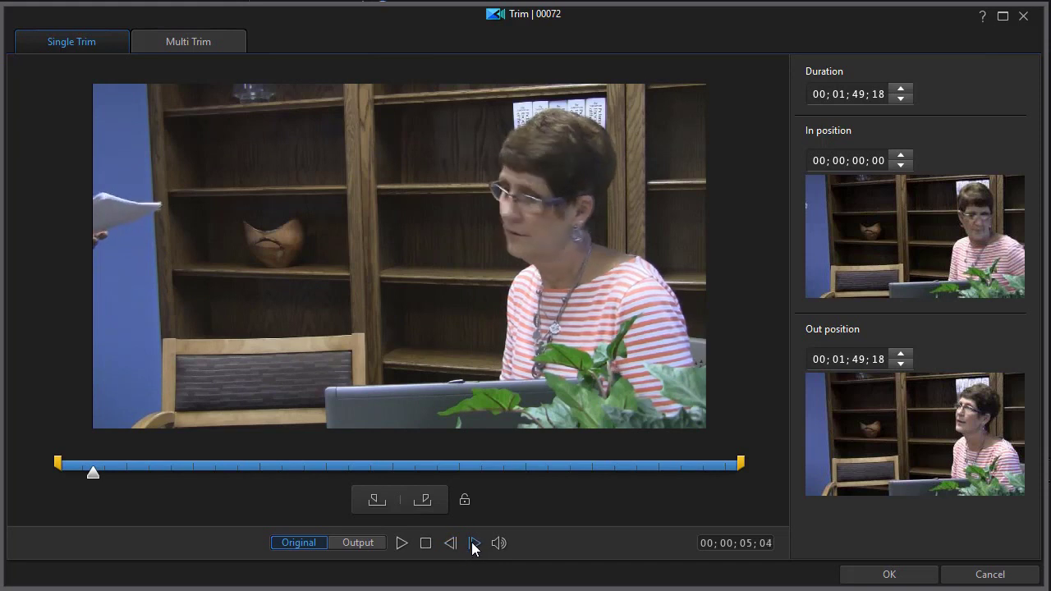
{"action": "left_click", "coordinate": [368, 483]}
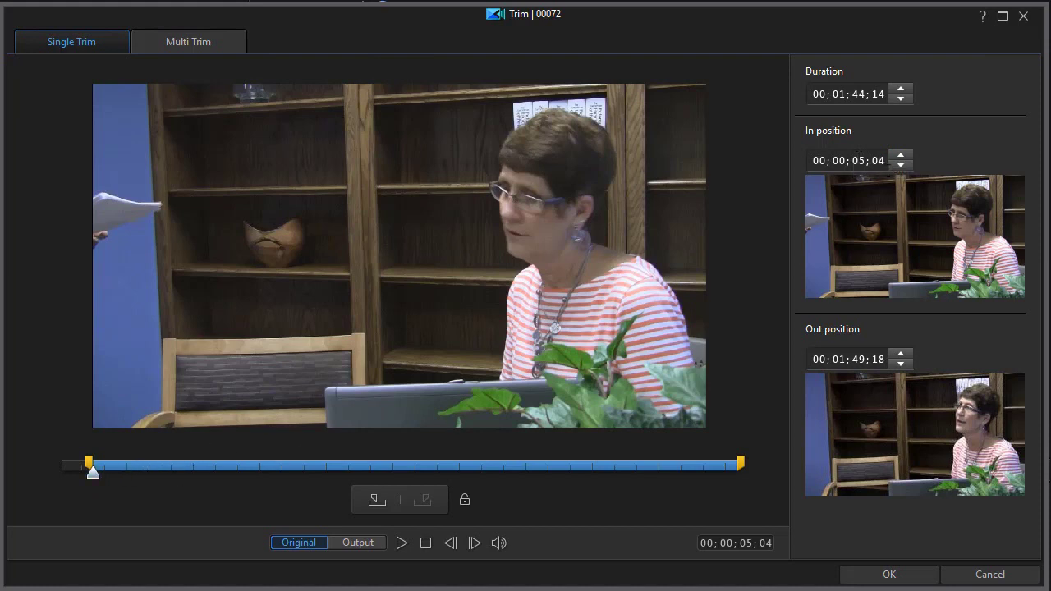
Step: Move the In position back three frames to 00;00;05;01
{"action": "left_click", "coordinate": [902, 165]}
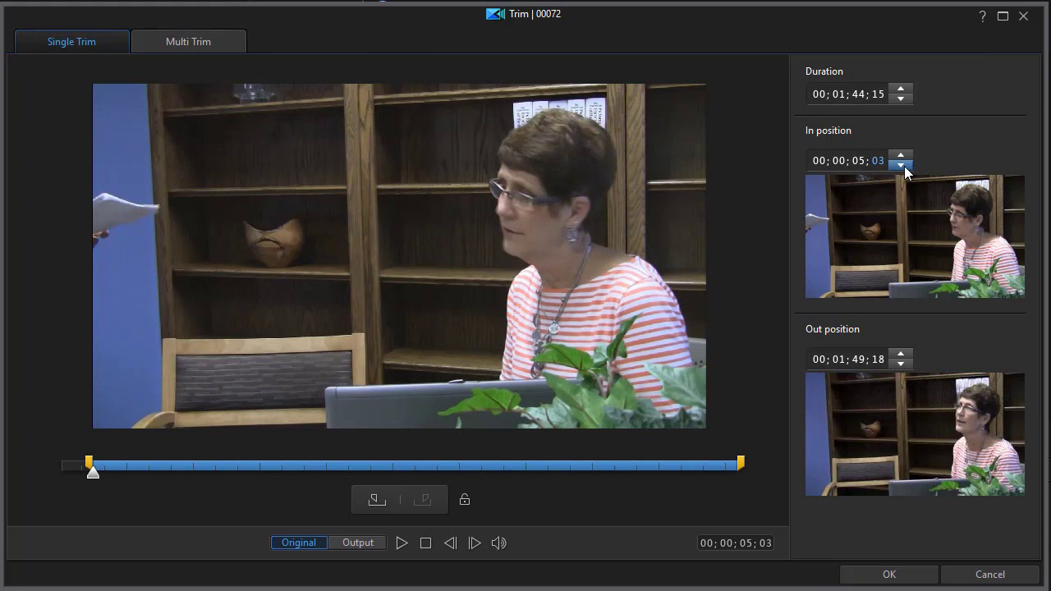
{"action": "left_click", "coordinate": [902, 165]}
{"action": "left_click", "coordinate": [902, 165]}
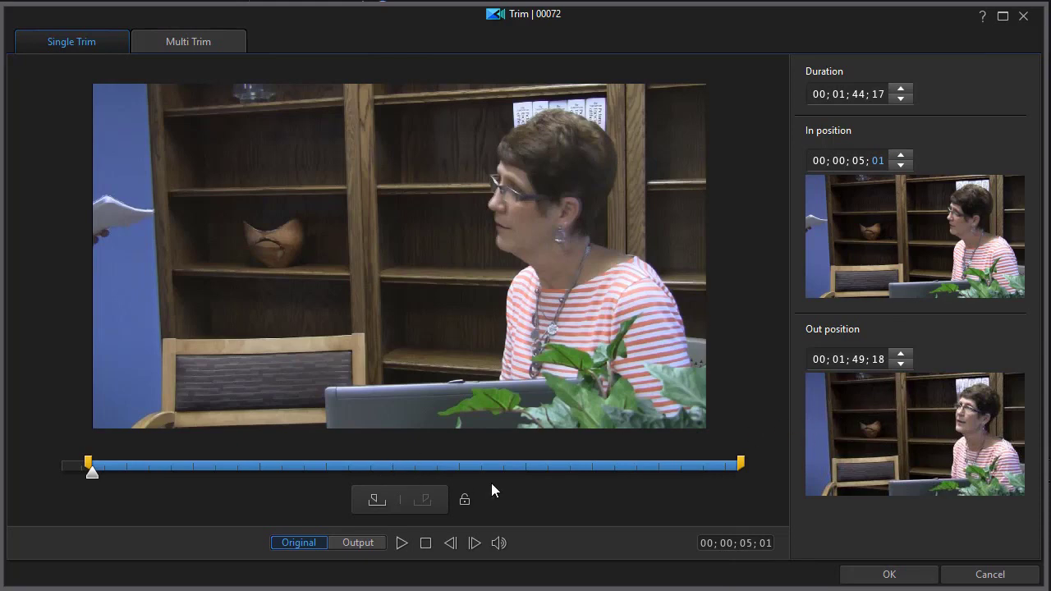
Step: Shorten the clip's end to about 50 seconds and fine-tune the Out position to 00;00;50;04
{"action": "mouse_move", "coordinate": [741, 464]}
{"action": "left_mouse_down"}
{"action": "mouse_move", "coordinate": [704, 474]}
{"action": "mouse_move", "coordinate": [370, 479]}
{"action": "left_mouse_up"}
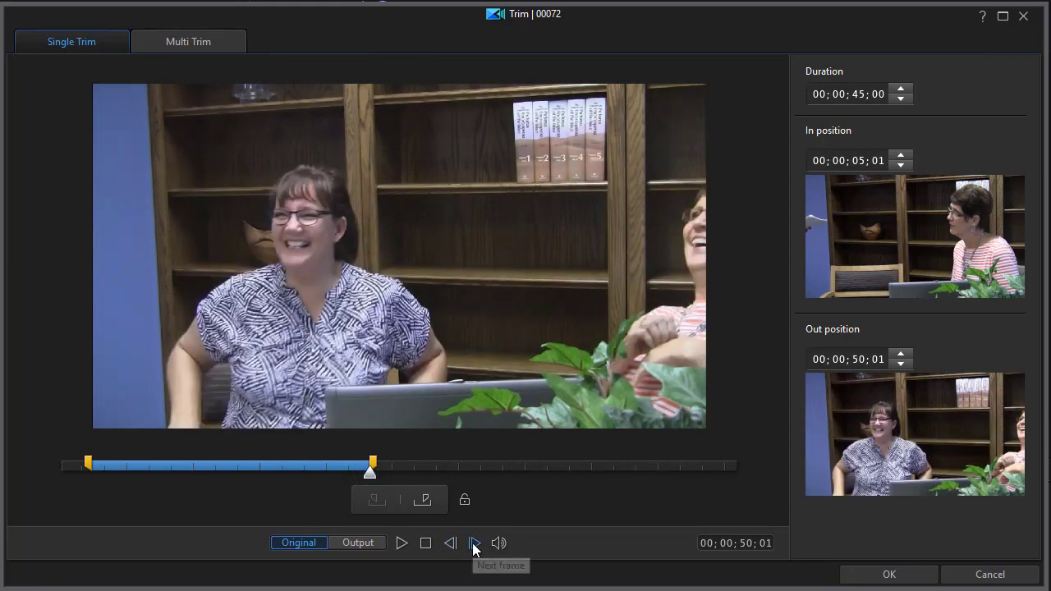
{"action": "left_click", "coordinate": [474, 543]}
{"action": "left_click", "coordinate": [474, 543]}
{"action": "left_click", "coordinate": [475, 544]}
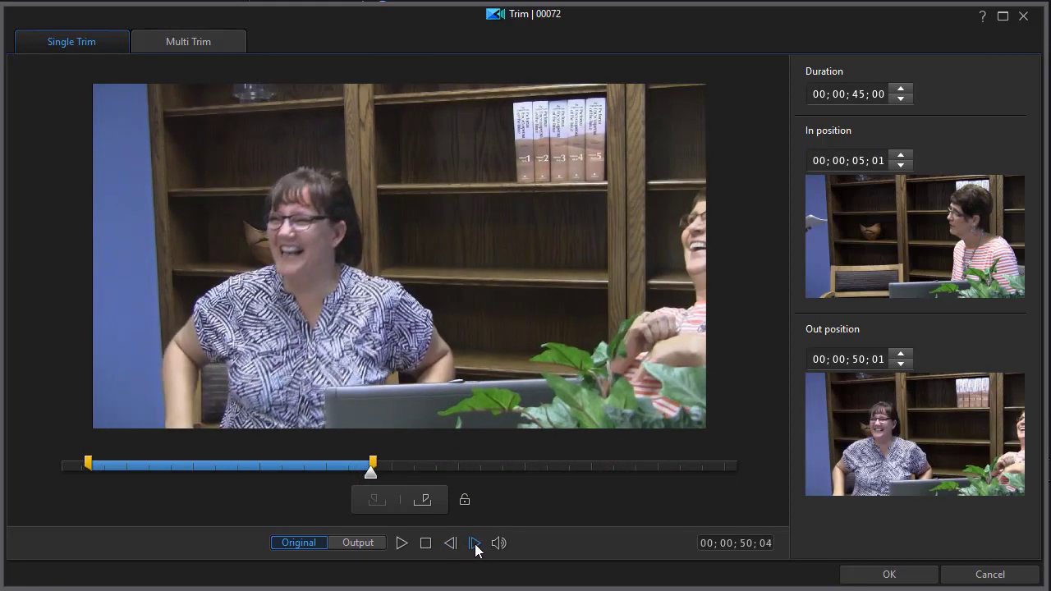
{"action": "left_click", "coordinate": [424, 503]}
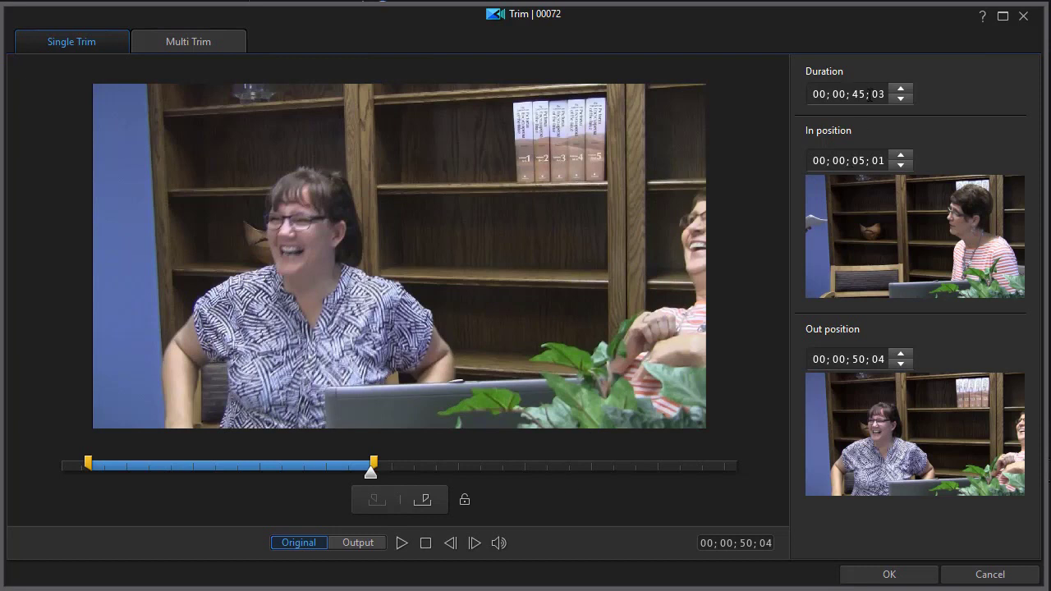
Step: Set the trimmed clip's duration to 00;00;40;00
{"action": "left_click", "coordinate": [866, 96]}
{"action": "type", "text": "40;"}
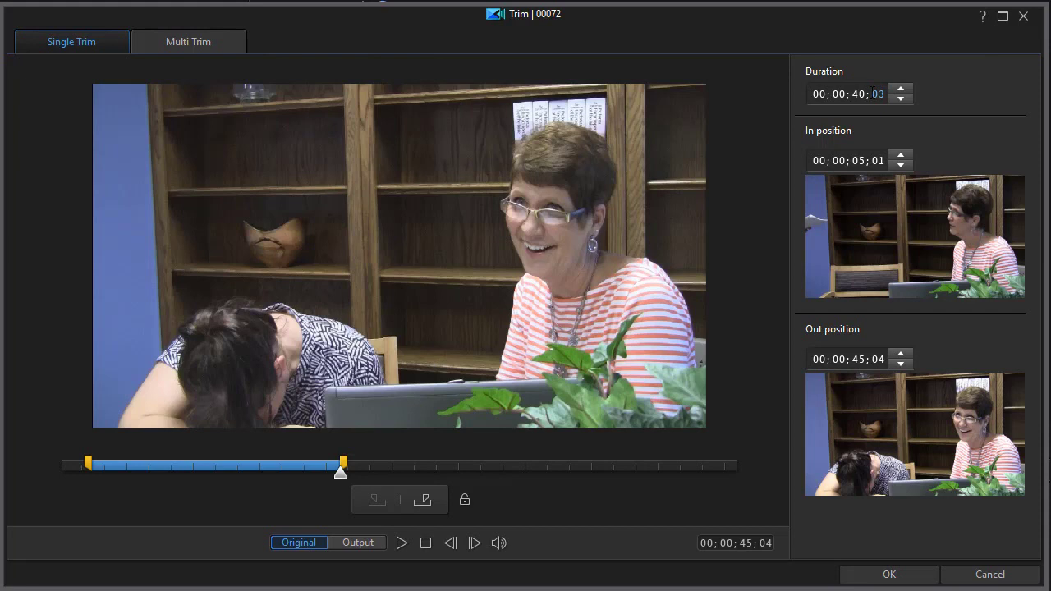
{"action": "type", "text": "00"}
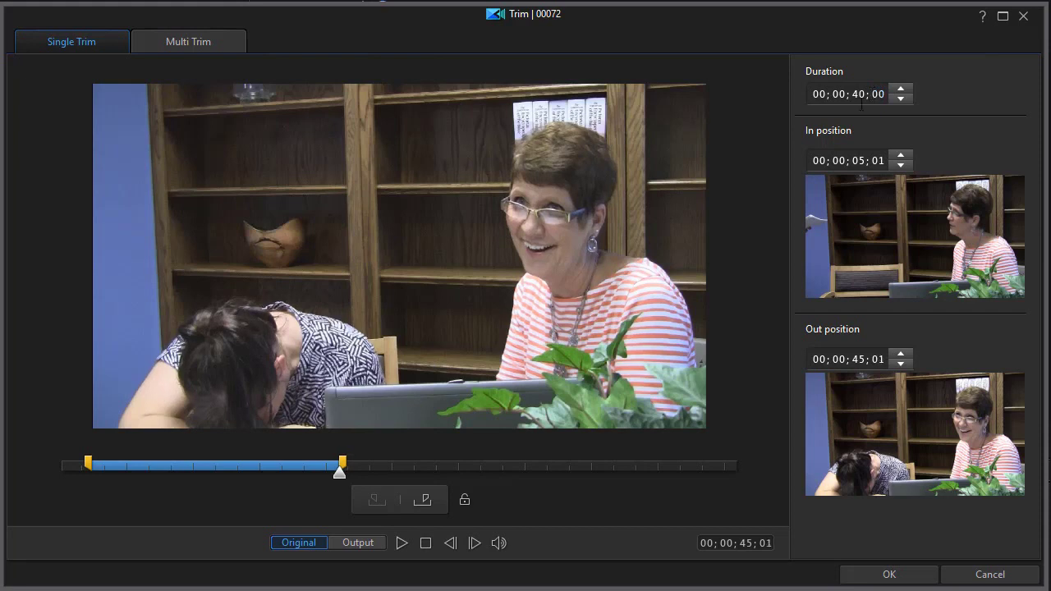
Step: Lock the trim duration and shift the trimmed range so its In position is 00;00;09;26
{"action": "left_click", "coordinate": [465, 500]}
{"action": "left_click_drag", "start_coordinate": [250, 472], "coordinate": [258, 481]}
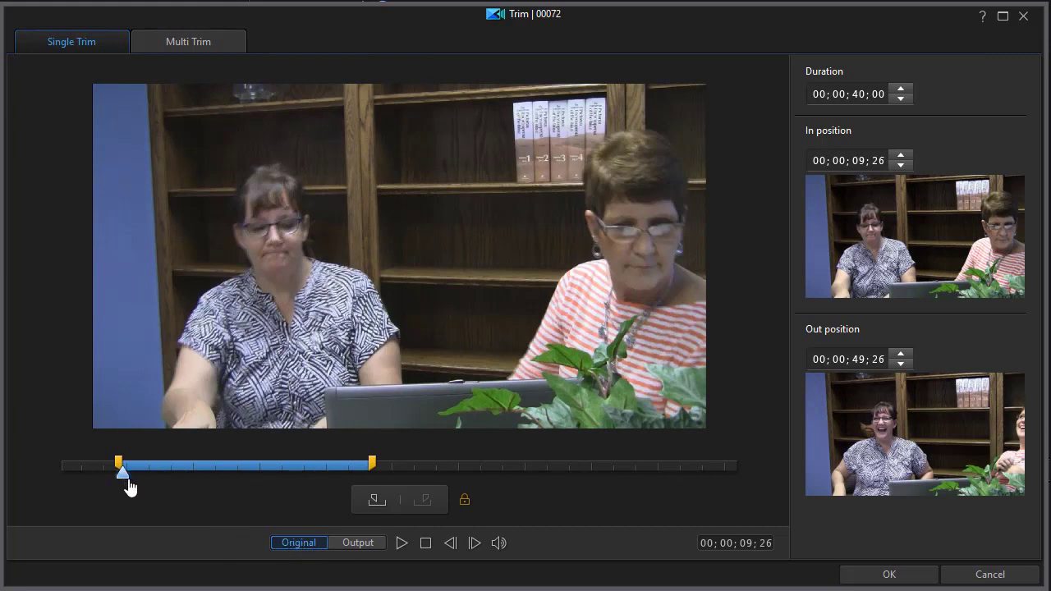
Step: Preview the original footage from its start, and switch to the output view at the start of the trimmed range
{"action": "left_click", "coordinate": [425, 544]}
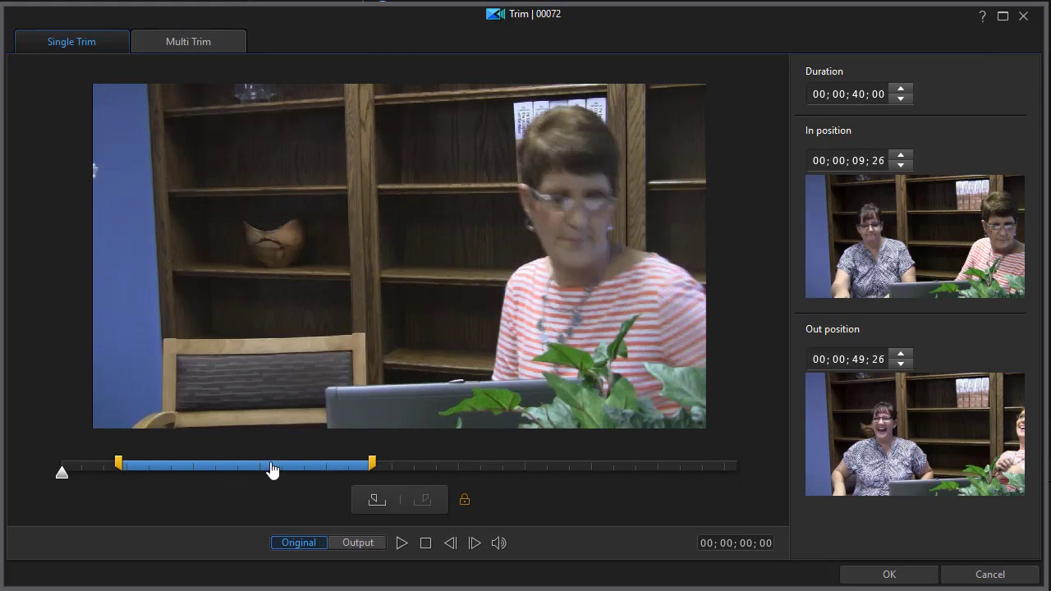
{"action": "left_click", "coordinate": [401, 543]}
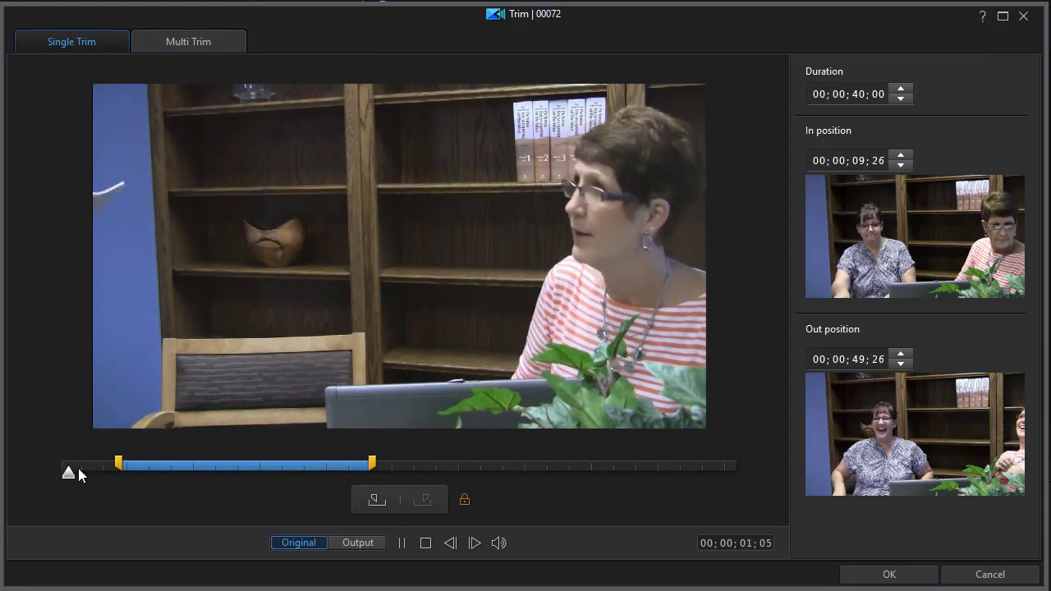
{"action": "left_click", "coordinate": [399, 544]}
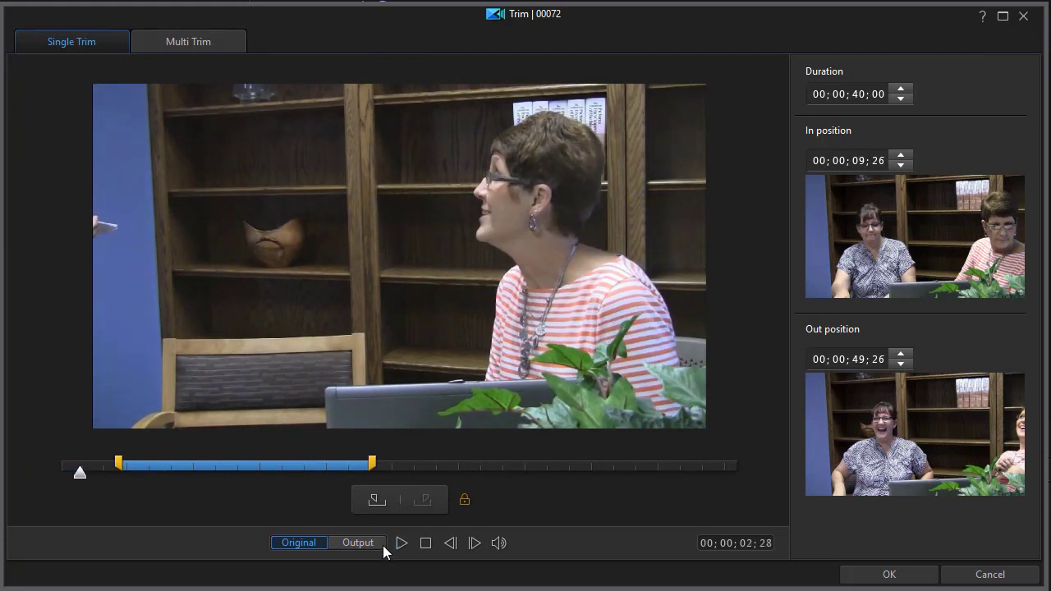
{"action": "left_click", "coordinate": [361, 544]}
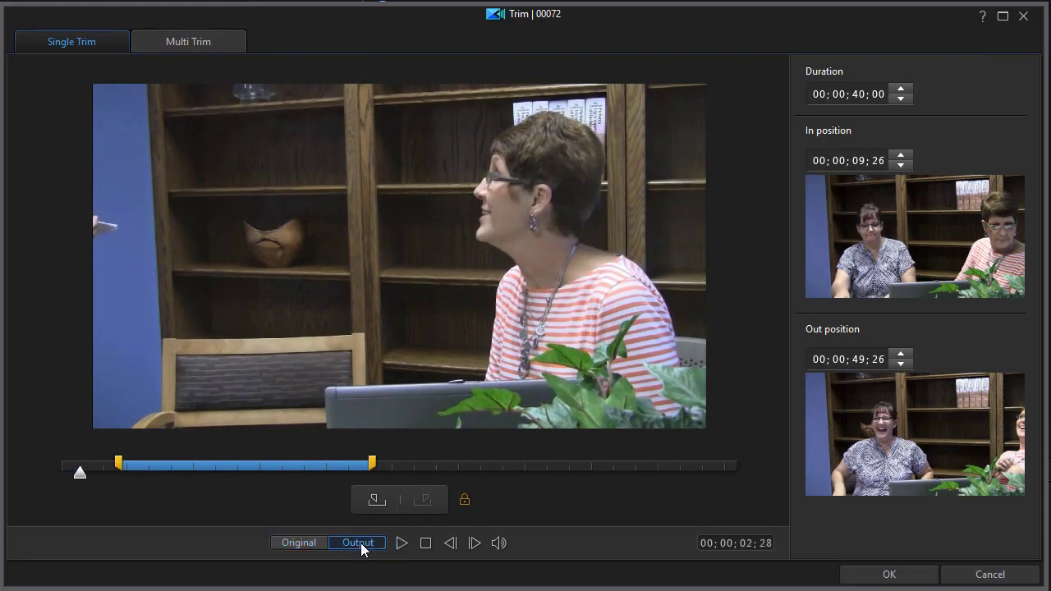
{"action": "left_click", "coordinate": [426, 543]}
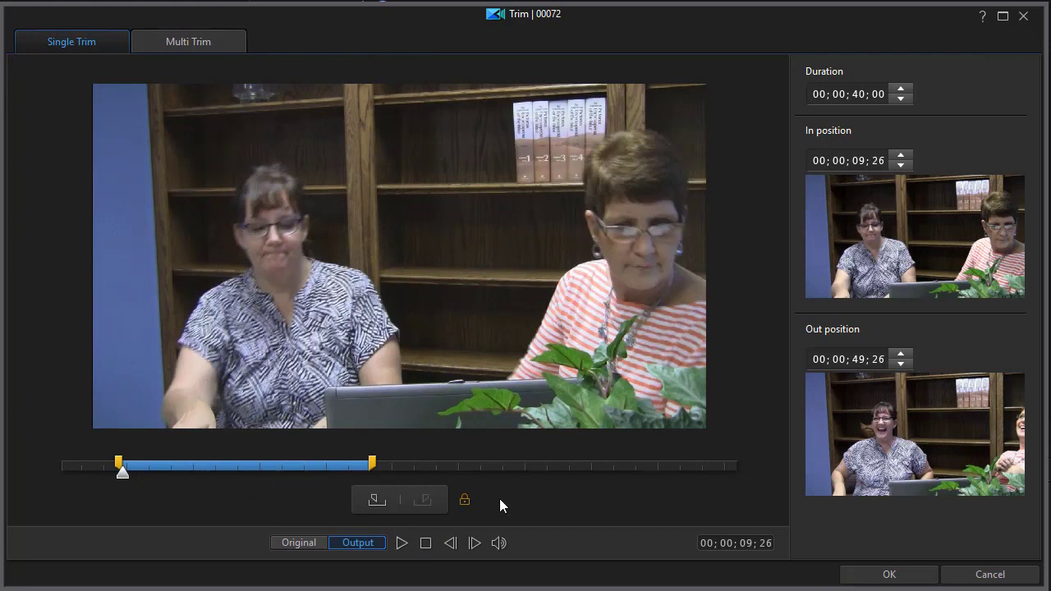
Step: Apply the single trim to clip 00072 on the timeline and undo it
{"action": "left_click", "coordinate": [889, 575]}
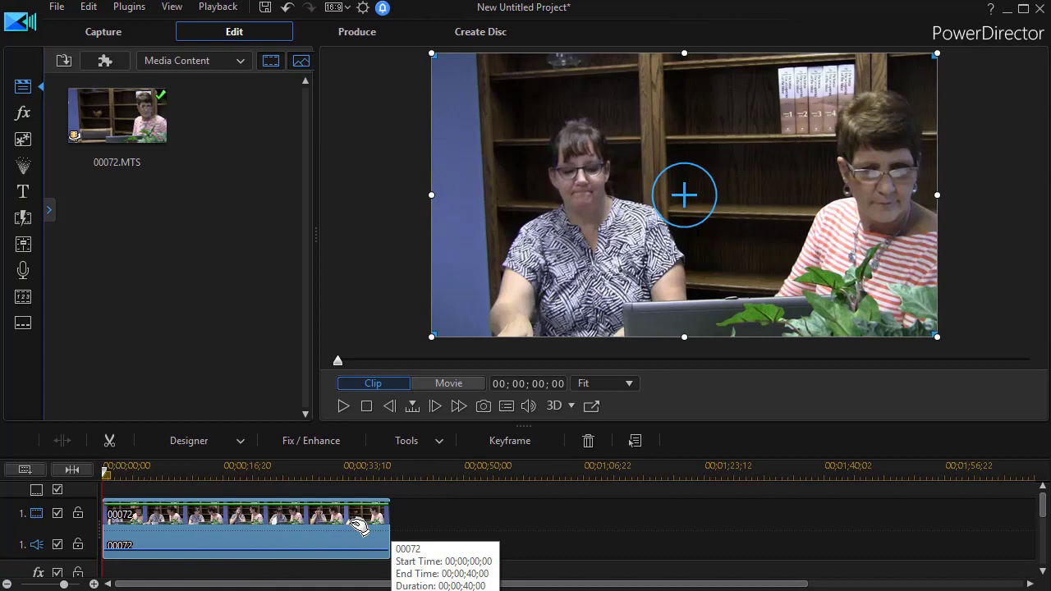
{"action": "key", "text": "ctrl+z"}
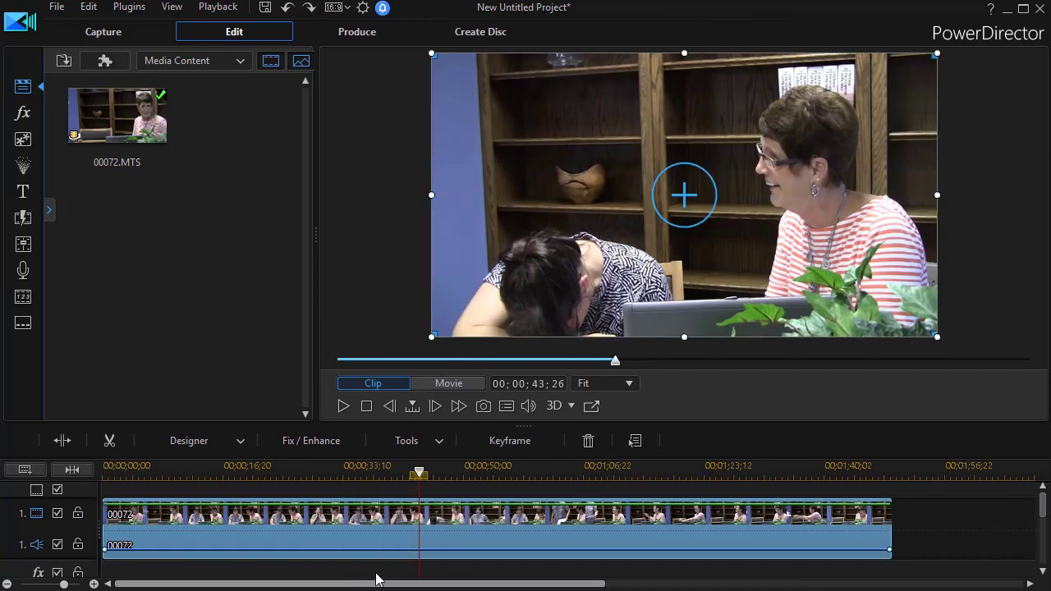
Step: Reopen clip 00072 in the Trim window in Multi Trim mode
{"action": "left_click", "coordinate": [117, 442]}
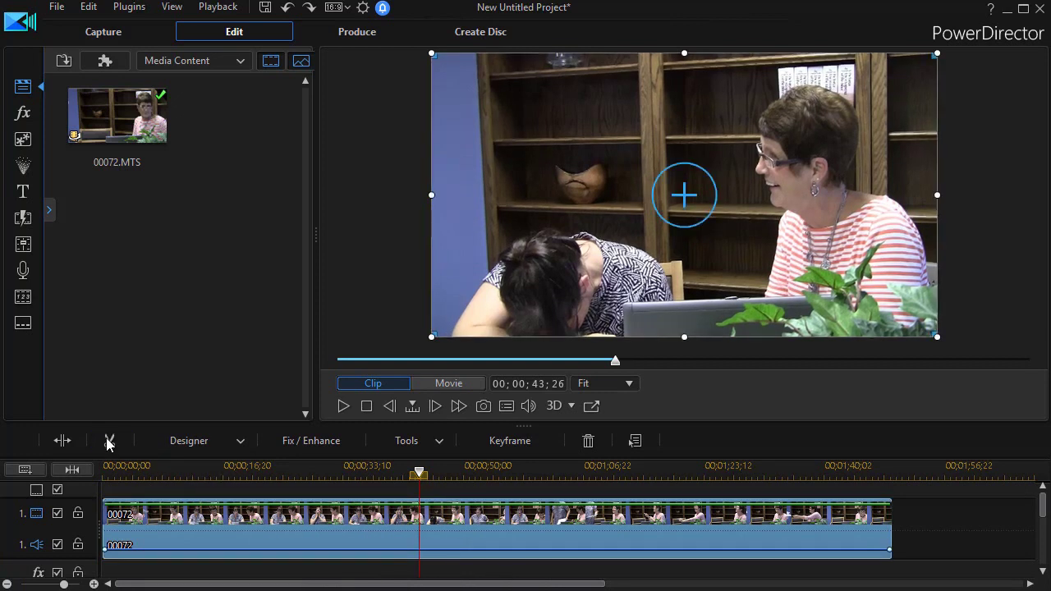
{"action": "left_click", "coordinate": [109, 442]}
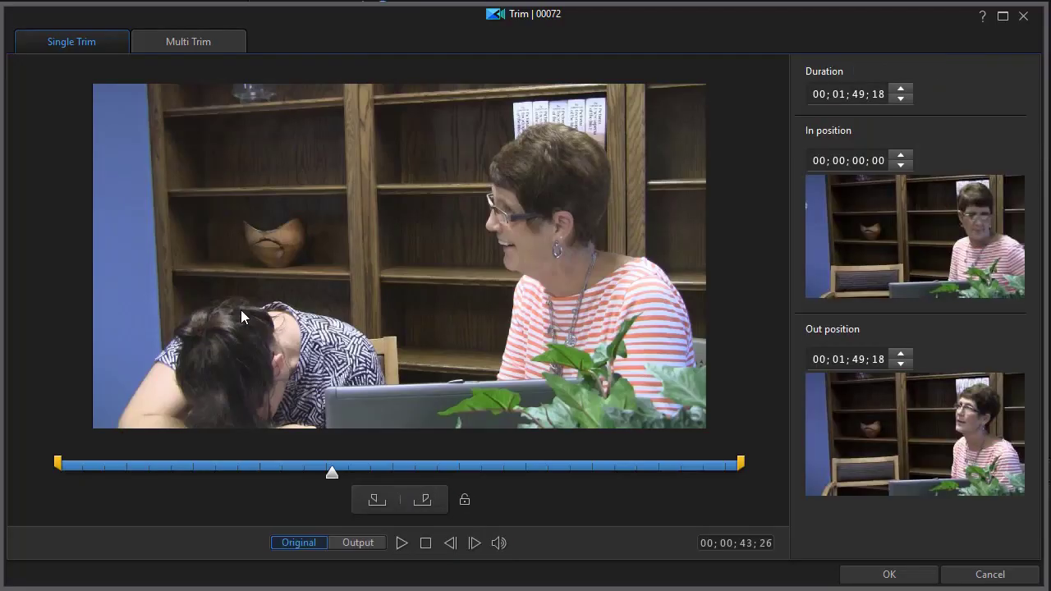
{"action": "left_click", "coordinate": [198, 39]}
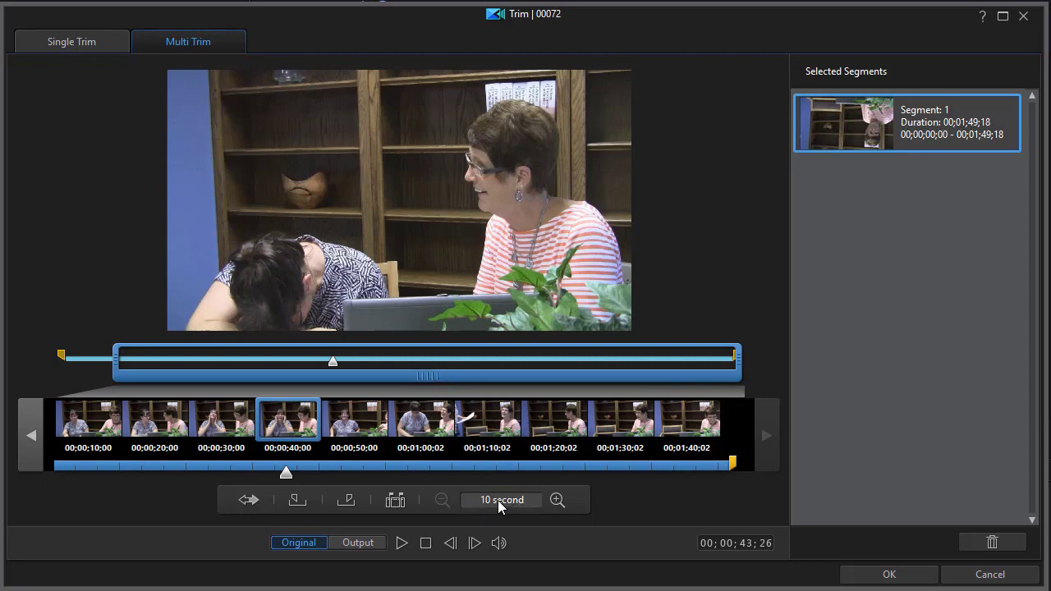
Step: Zoom the Multi Trim thumbnail interval in as far as 1 frame, and return it to 5 seconds
{"action": "left_click", "coordinate": [556, 501]}
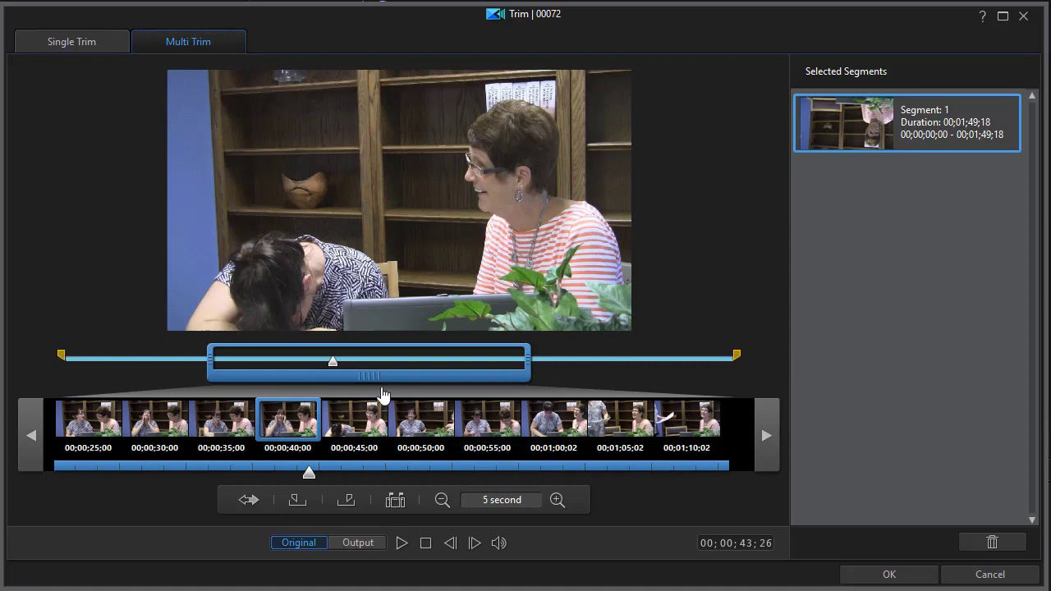
{"action": "left_click", "coordinate": [557, 500]}
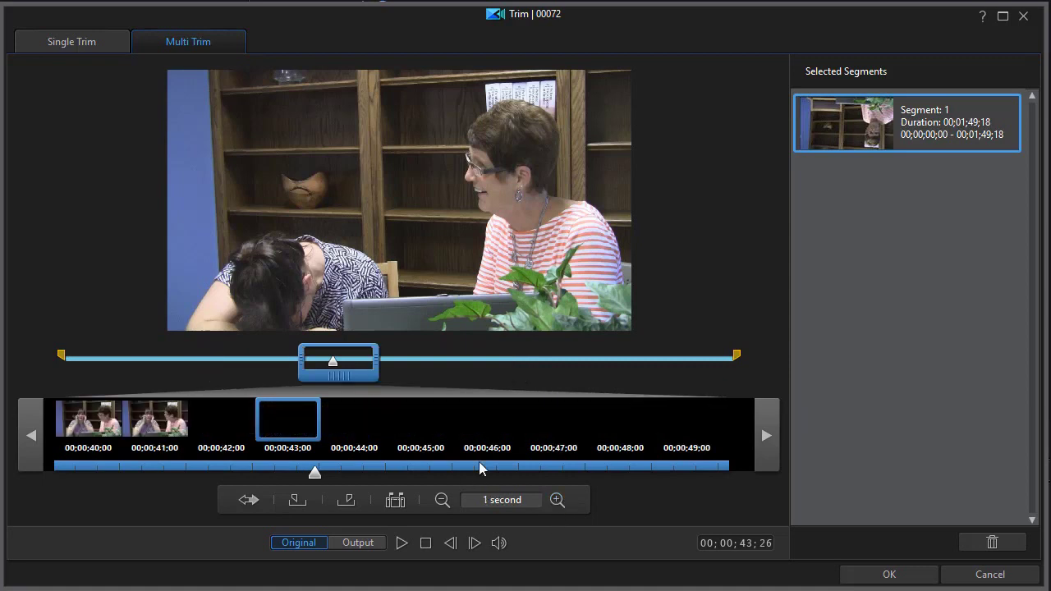
{"action": "left_click", "coordinate": [557, 501]}
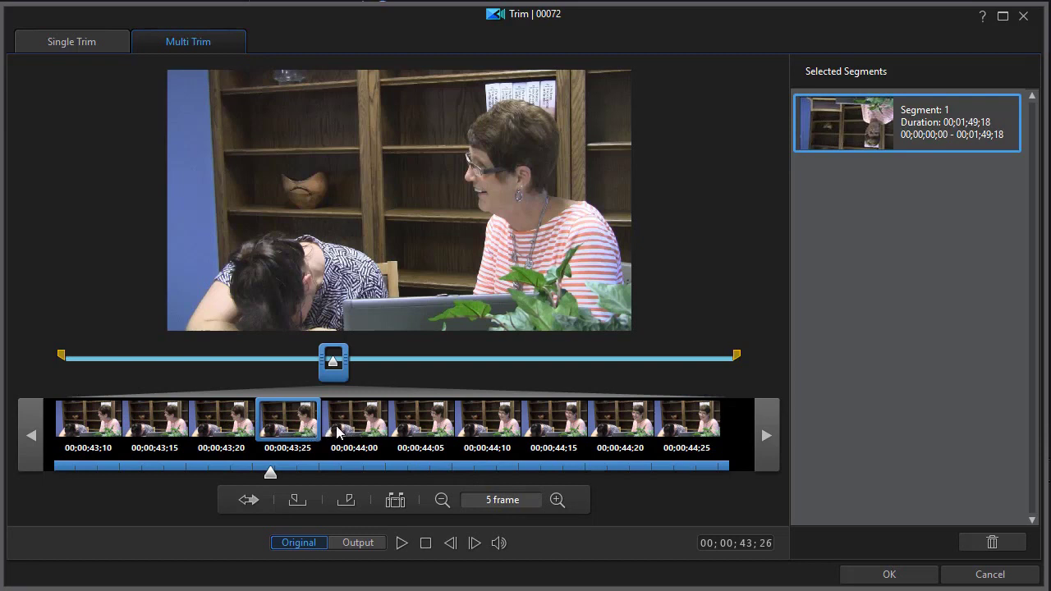
{"action": "left_click", "coordinate": [558, 500]}
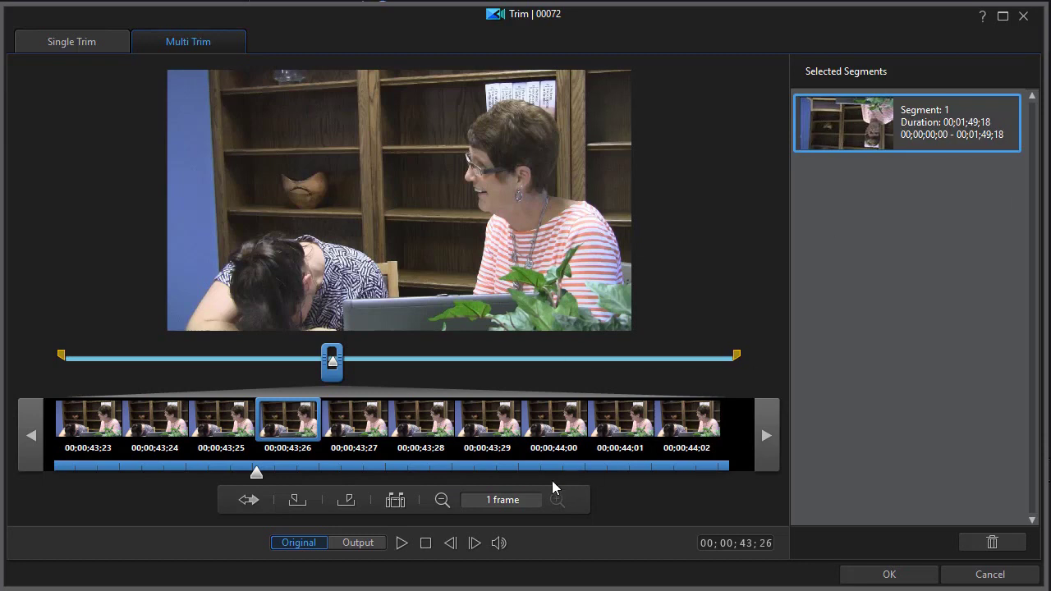
{"action": "left_click", "coordinate": [441, 500]}
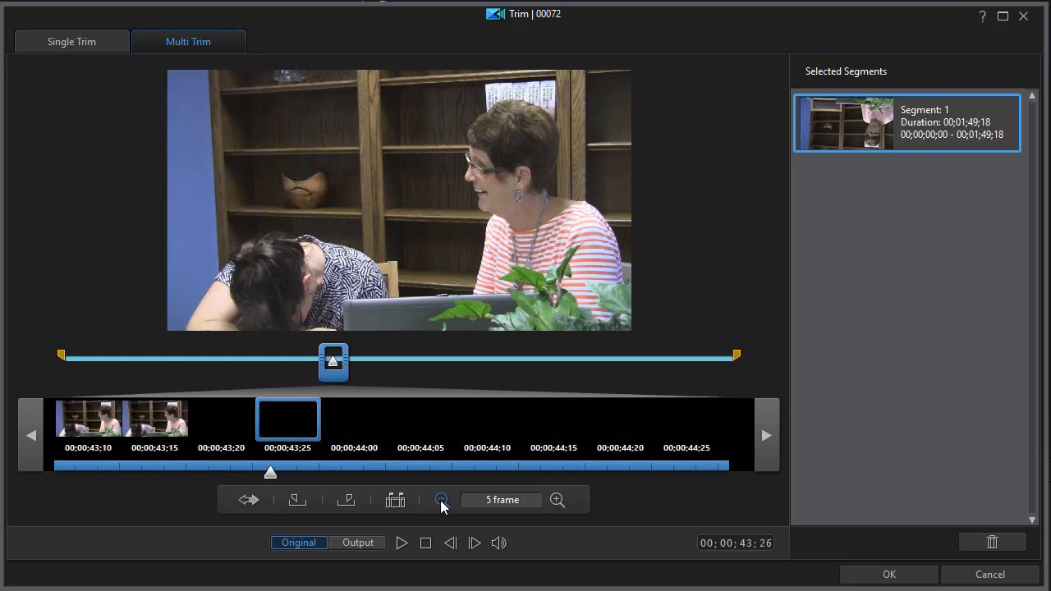
{"action": "left_click", "coordinate": [441, 501]}
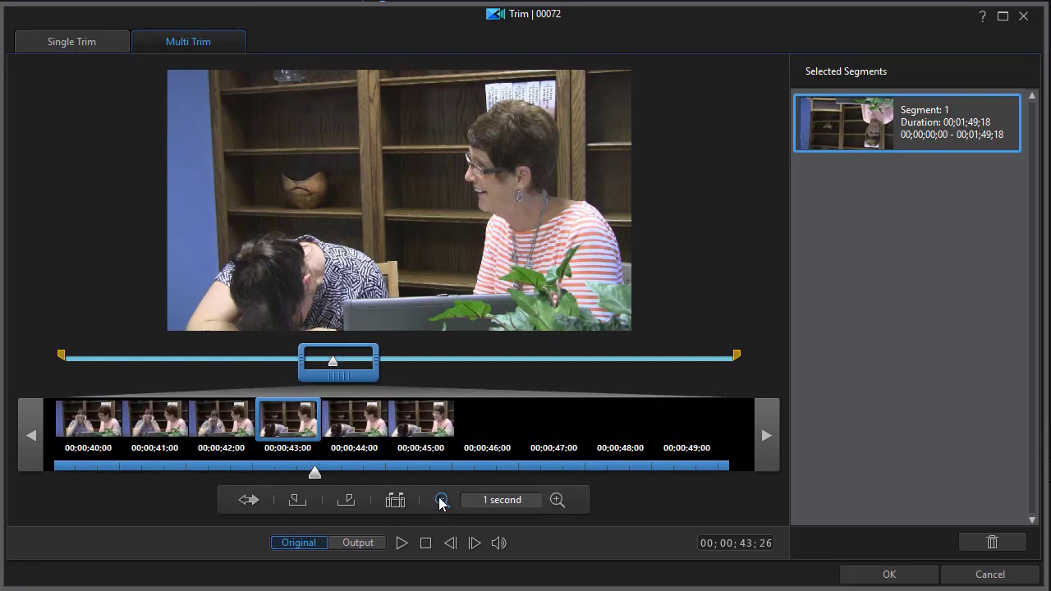
{"action": "left_click", "coordinate": [441, 500]}
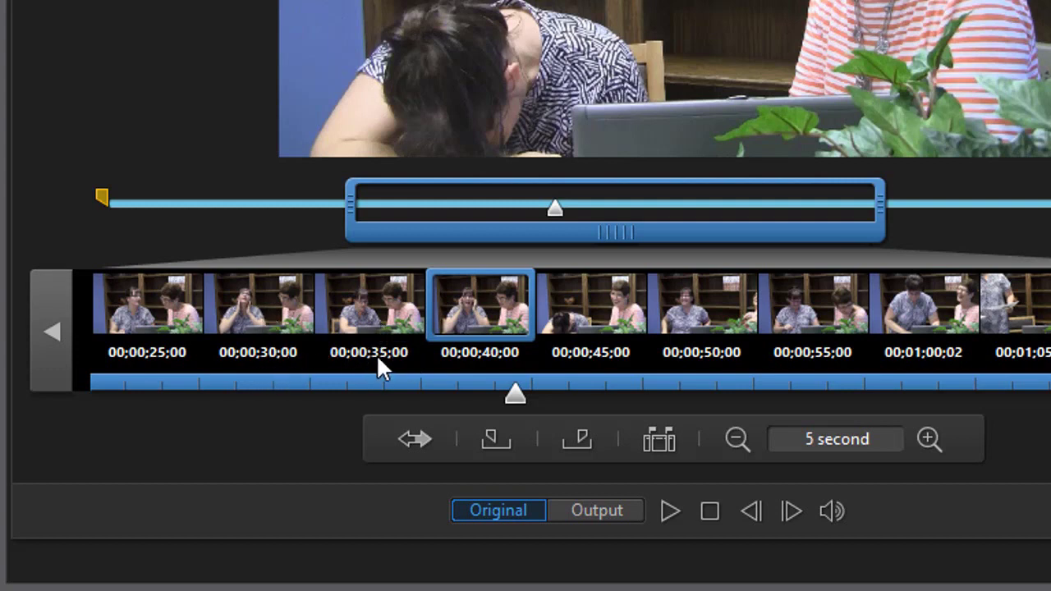
Step: View the frames at 45 and 50 seconds, and narrow the magnified range to a 2-second thumbnail interval
{"action": "left_click", "coordinate": [591, 307]}
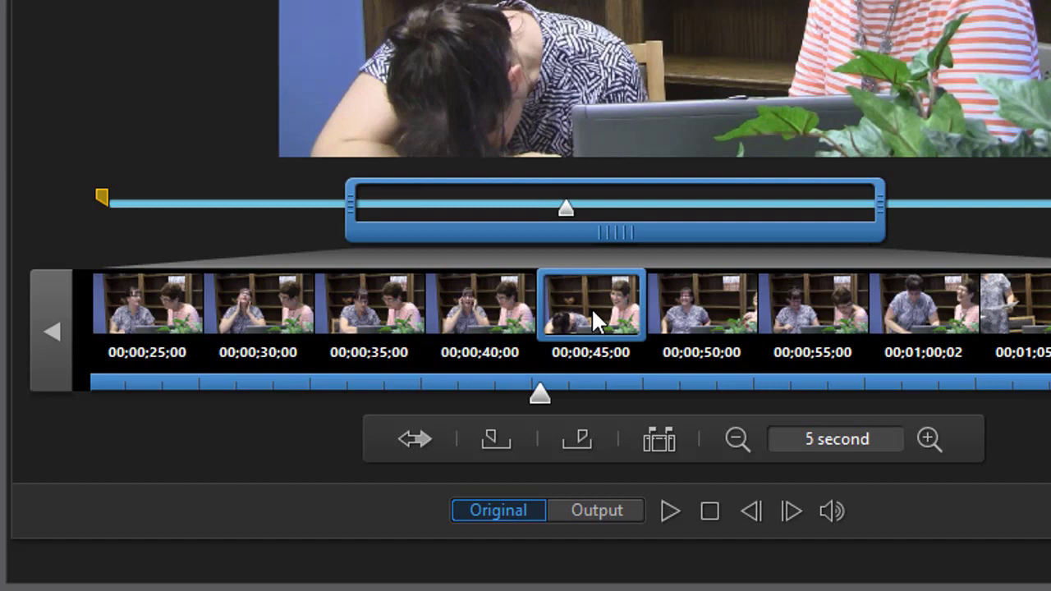
{"action": "left_click", "coordinate": [729, 305]}
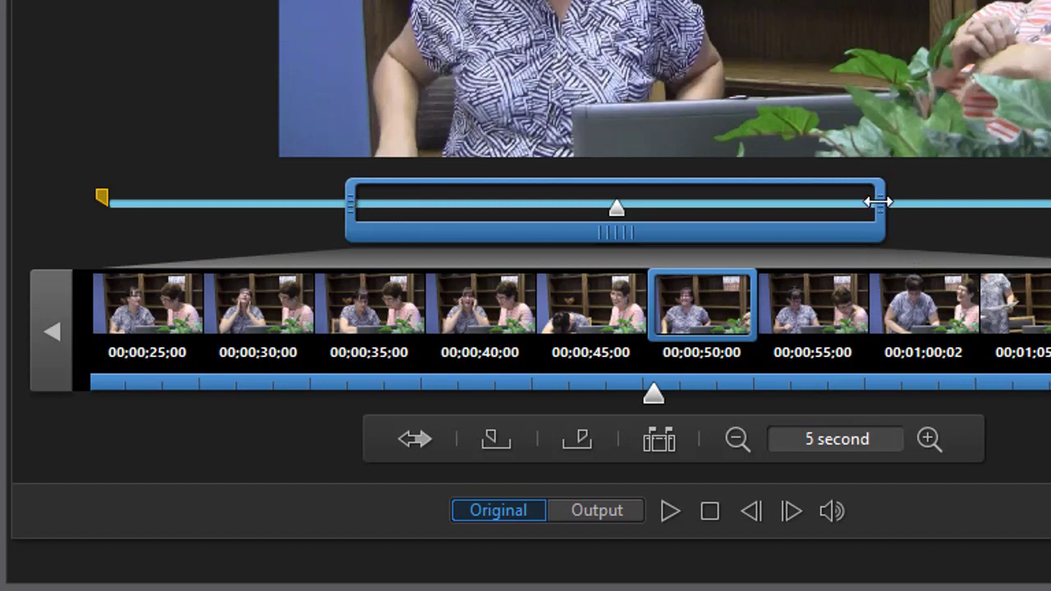
{"action": "left_click_drag", "start_coordinate": [875, 202], "coordinate": [790, 218]}
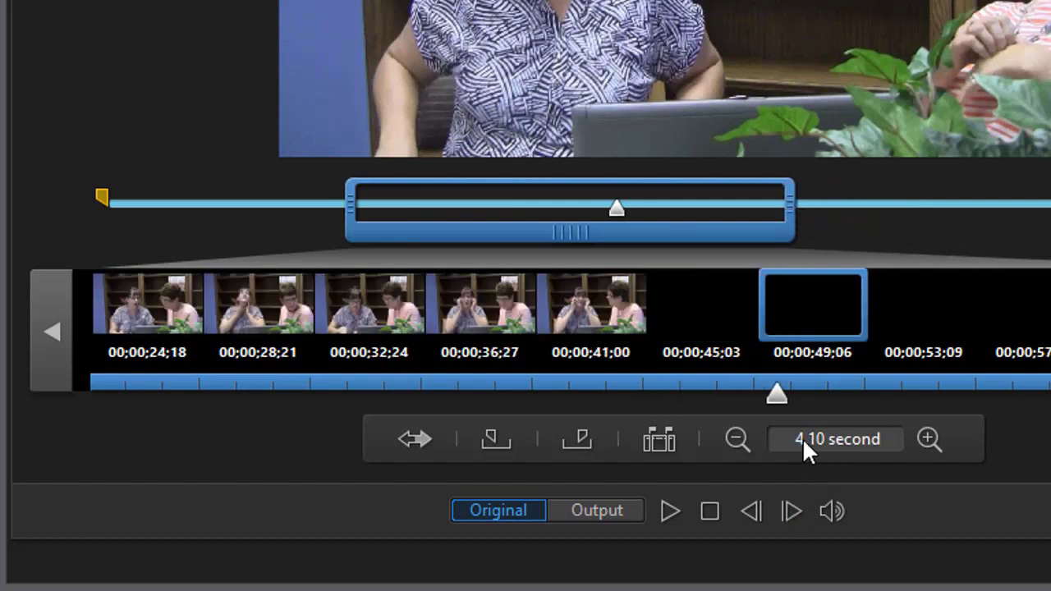
{"action": "left_click_drag", "start_coordinate": [786, 210], "coordinate": [572, 249]}
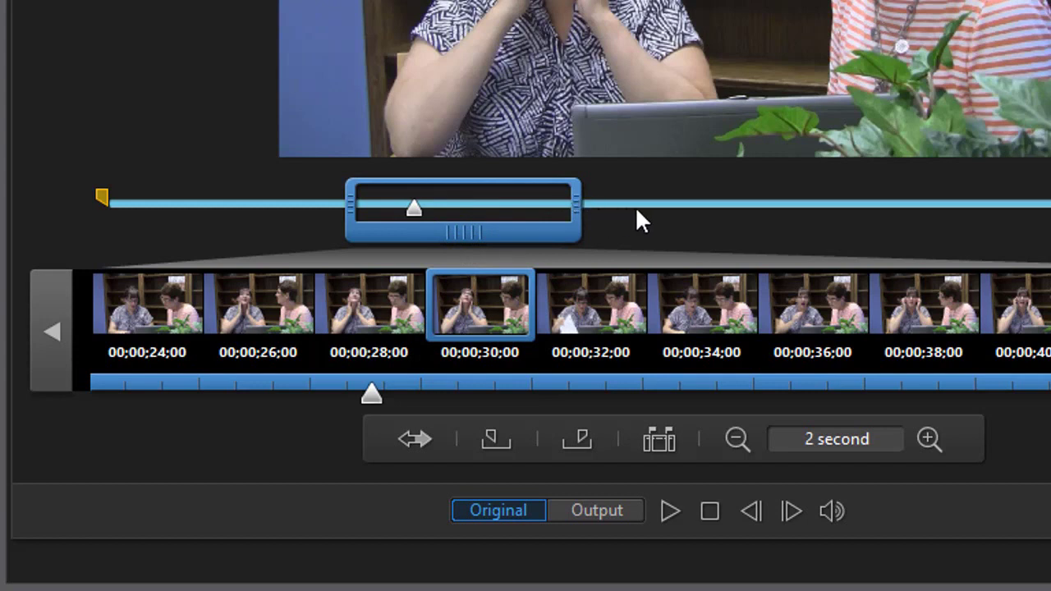
Step: Mark a first segment to keep from 00;00;09;07 to 00;00;14;00
{"action": "left_click_drag", "start_coordinate": [454, 238], "coordinate": [605, 244]}
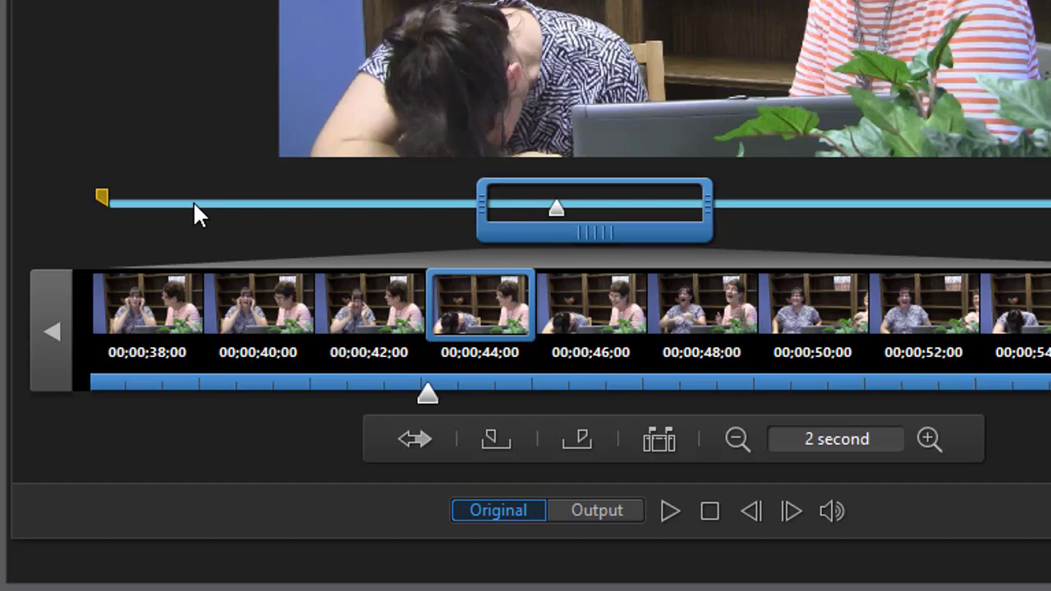
{"action": "left_click_drag", "start_coordinate": [586, 235], "coordinate": [286, 246]}
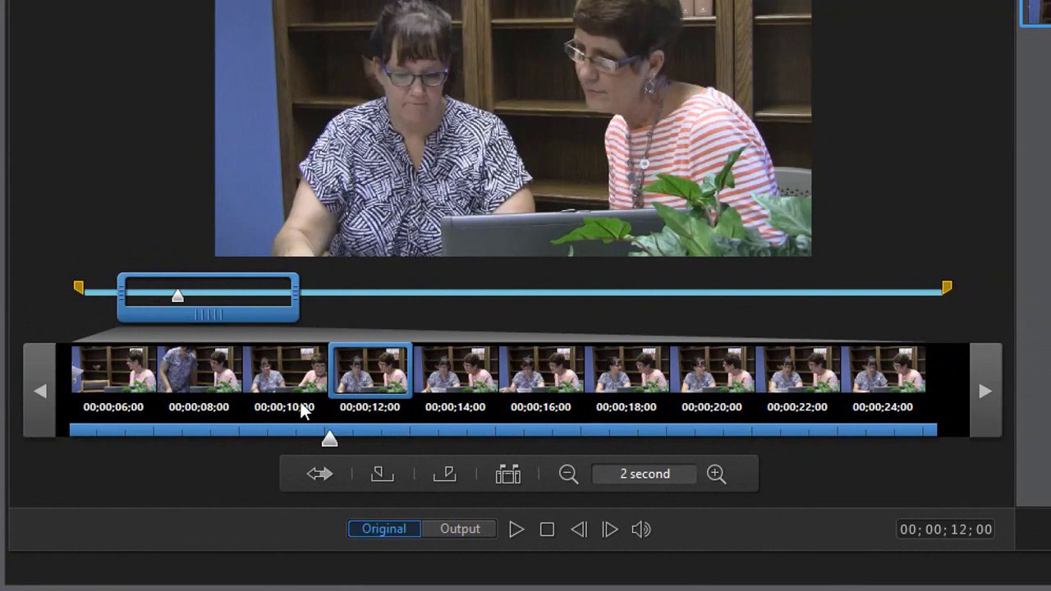
{"action": "left_click_drag", "start_coordinate": [328, 441], "coordinate": [206, 451]}
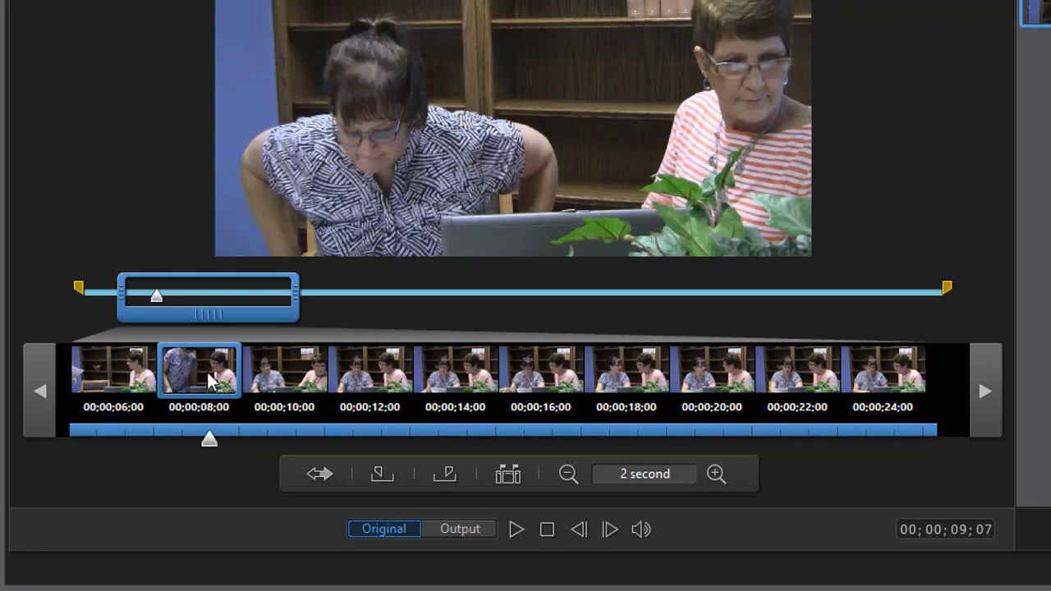
{"action": "left_click", "coordinate": [383, 472]}
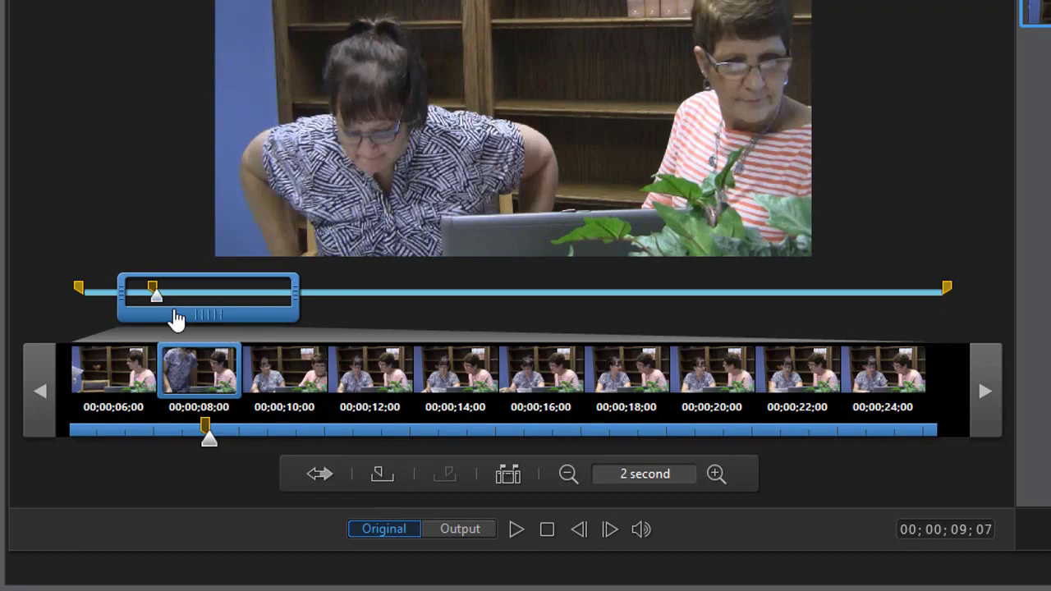
{"action": "left_click", "coordinate": [468, 379]}
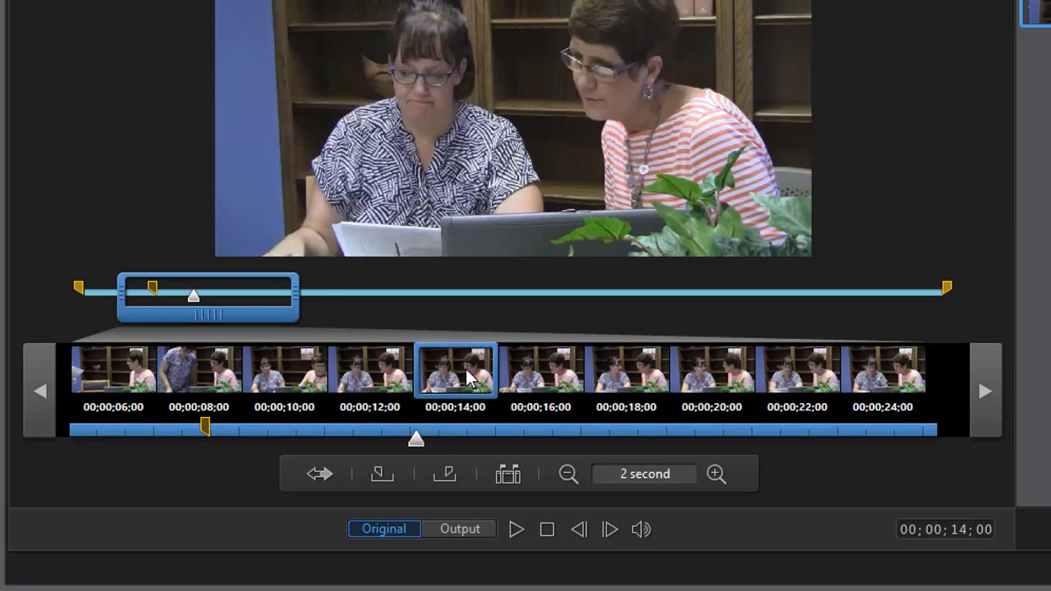
{"action": "left_click", "coordinate": [446, 476]}
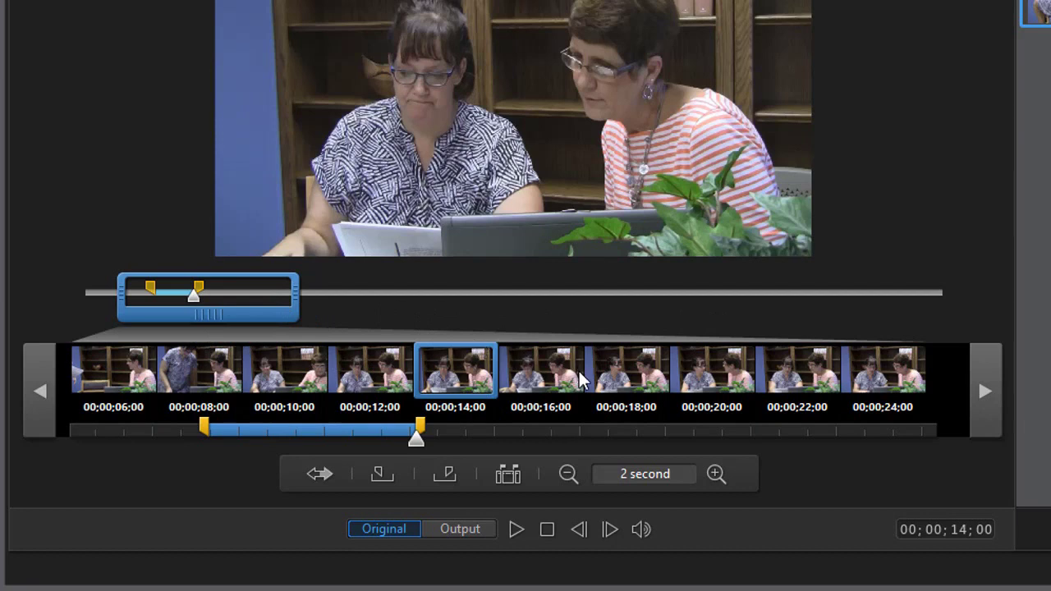
Step: Mark a second segment to keep from 00;00;18;00 to 00;00;24;00
{"action": "left_click", "coordinate": [616, 371]}
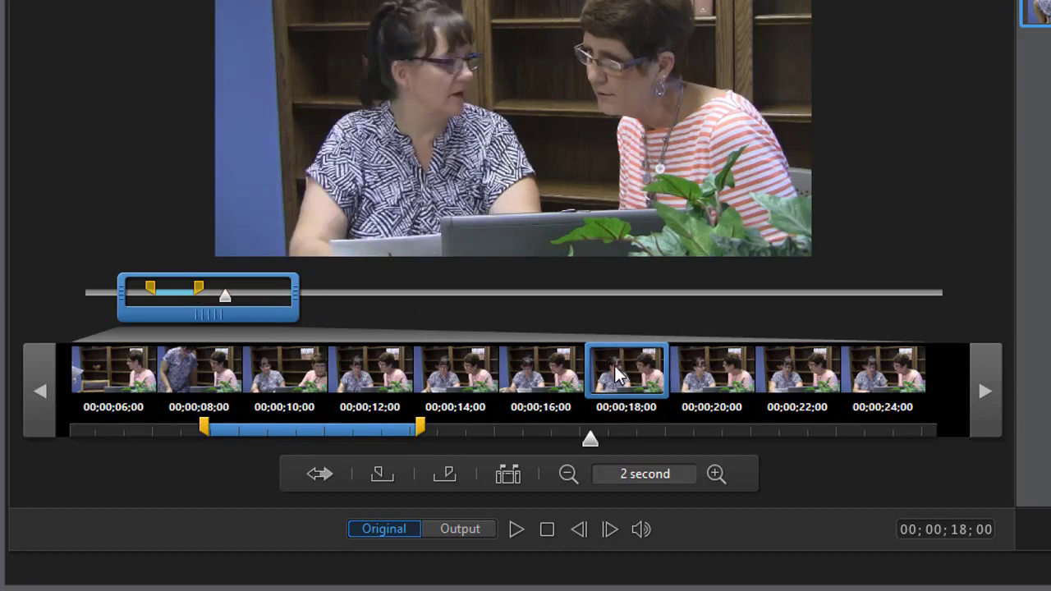
{"action": "left_click", "coordinate": [384, 480]}
{"action": "left_click", "coordinate": [893, 371]}
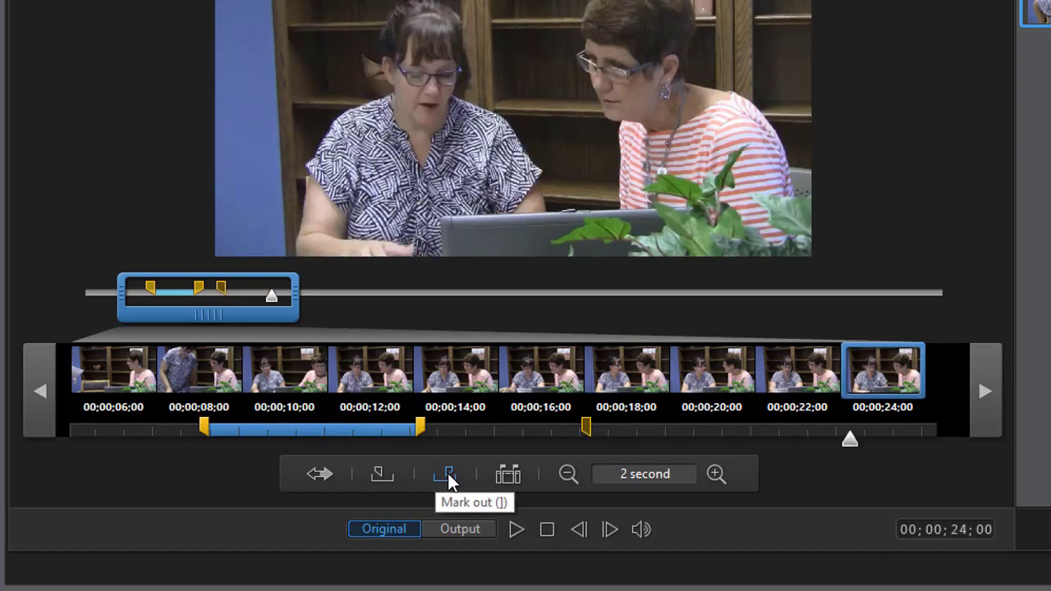
{"action": "left_click", "coordinate": [446, 482]}
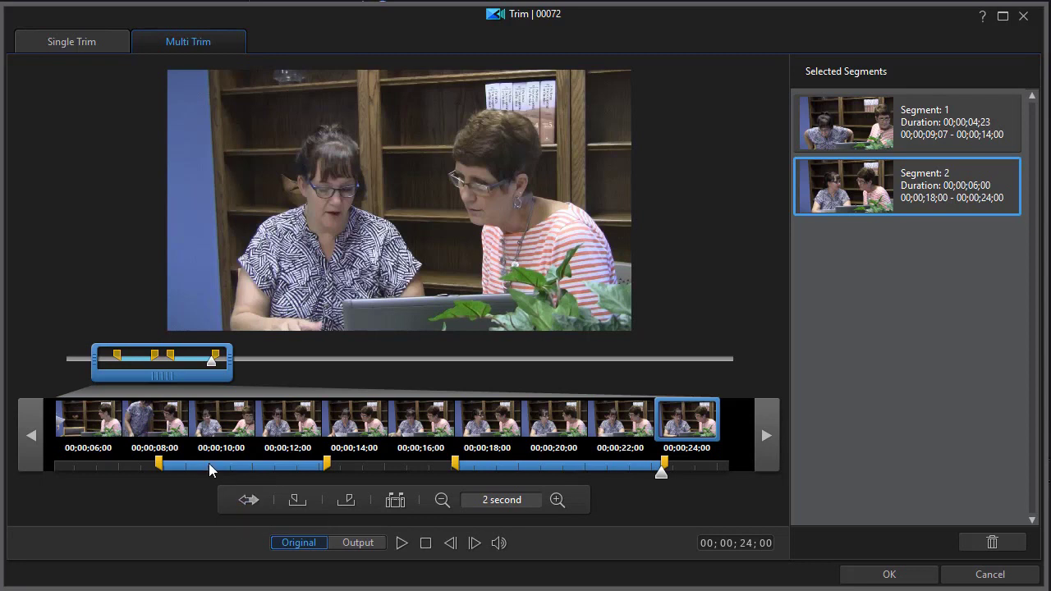
Step: Invert the segment selection and invert it back, and delete both marked segments
{"action": "left_click", "coordinate": [248, 501]}
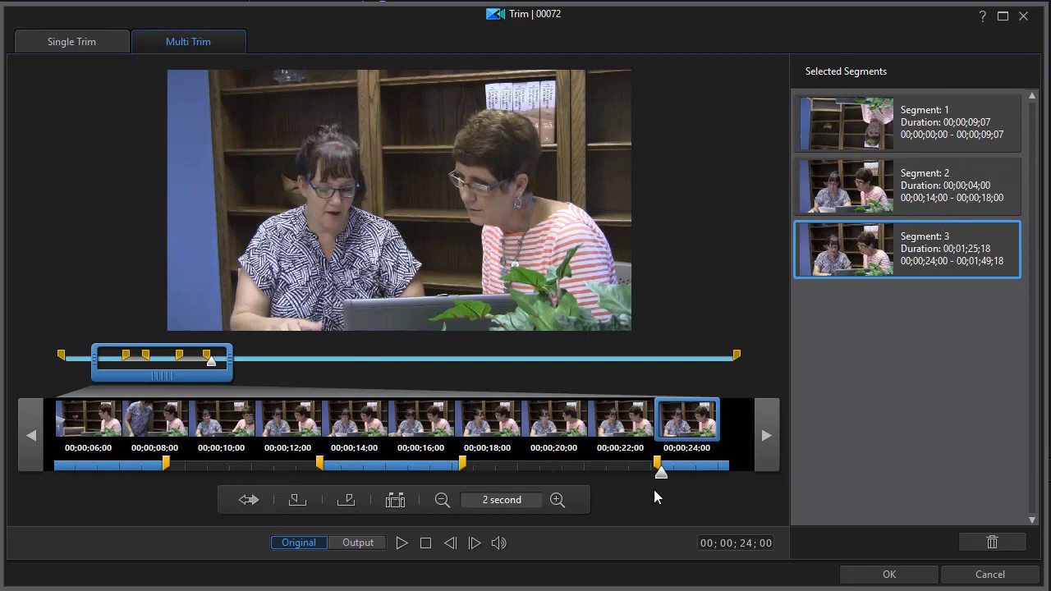
{"action": "left_click", "coordinate": [249, 503]}
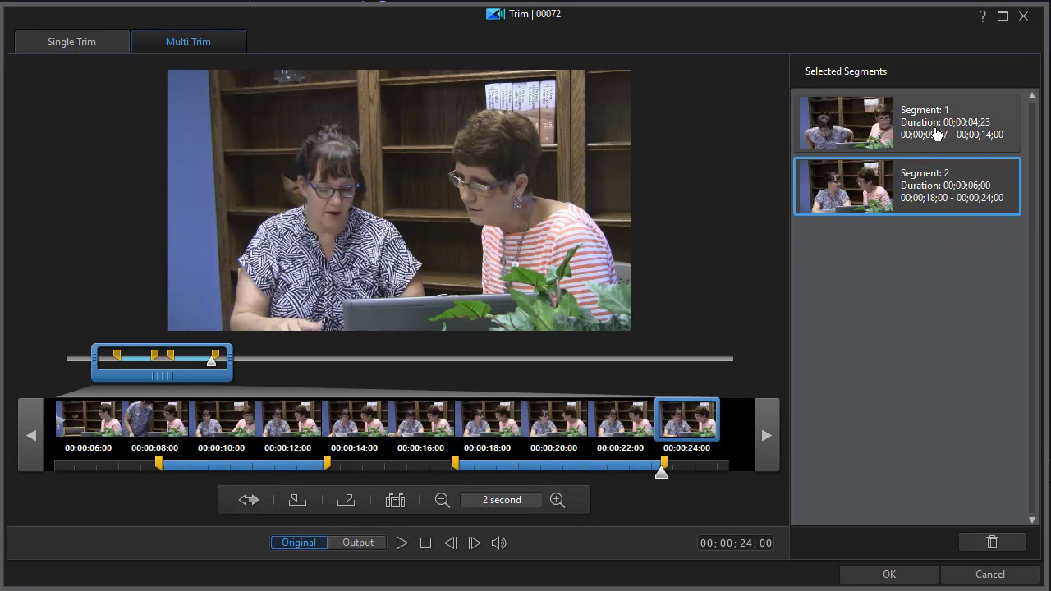
{"action": "left_click", "coordinate": [992, 545]}
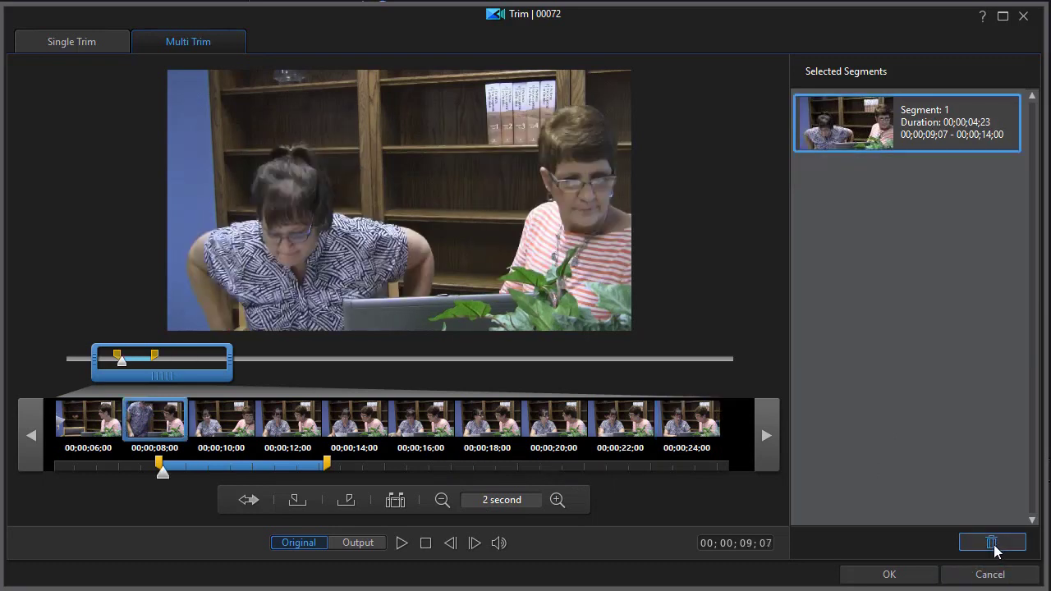
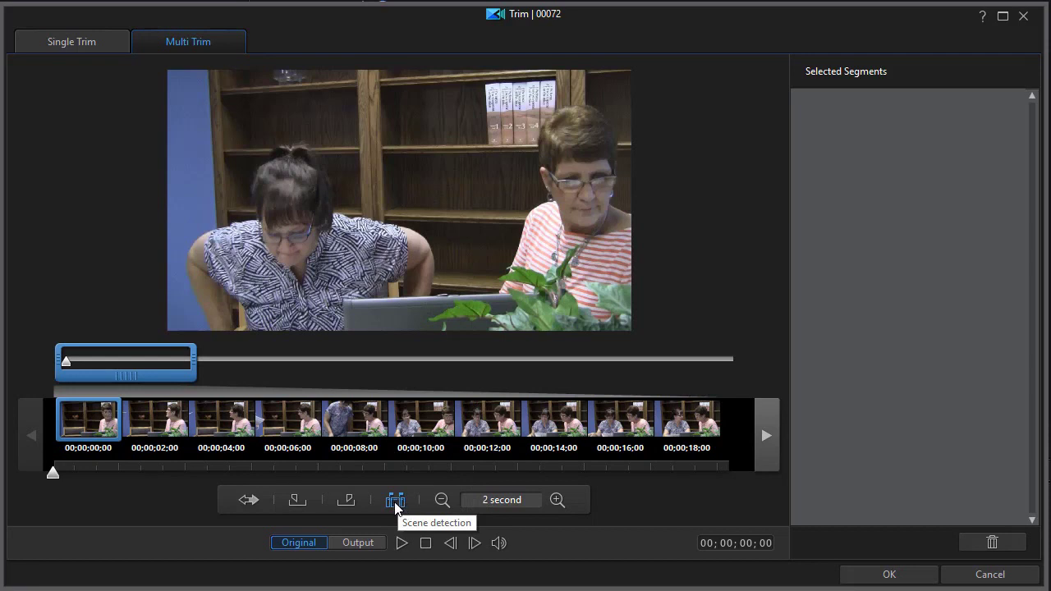
Step: Open the scene detection split options and cancel them
{"action": "left_click", "coordinate": [395, 502]}
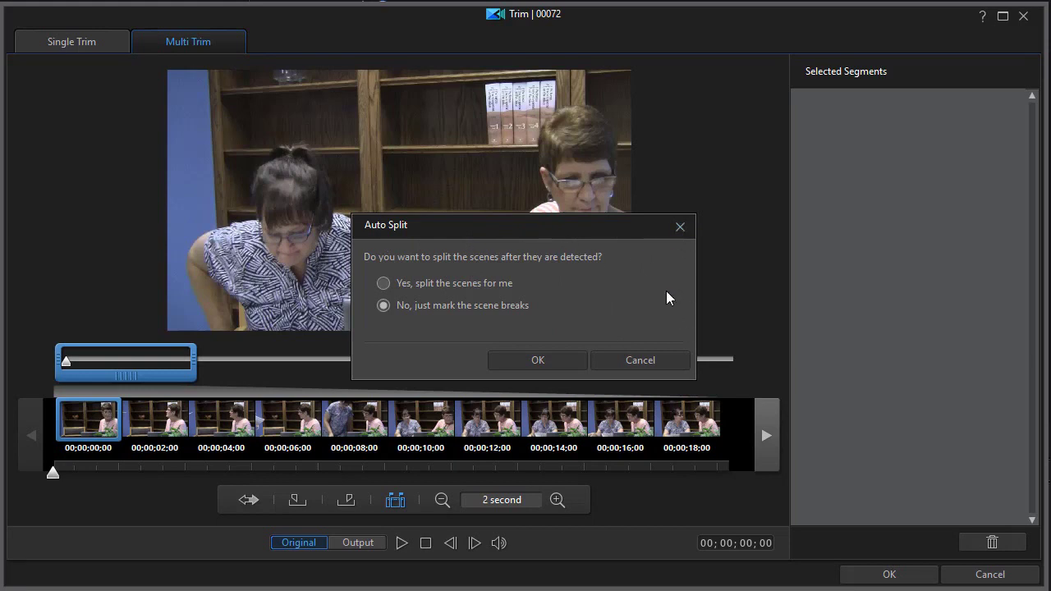
{"action": "left_click", "coordinate": [639, 361]}
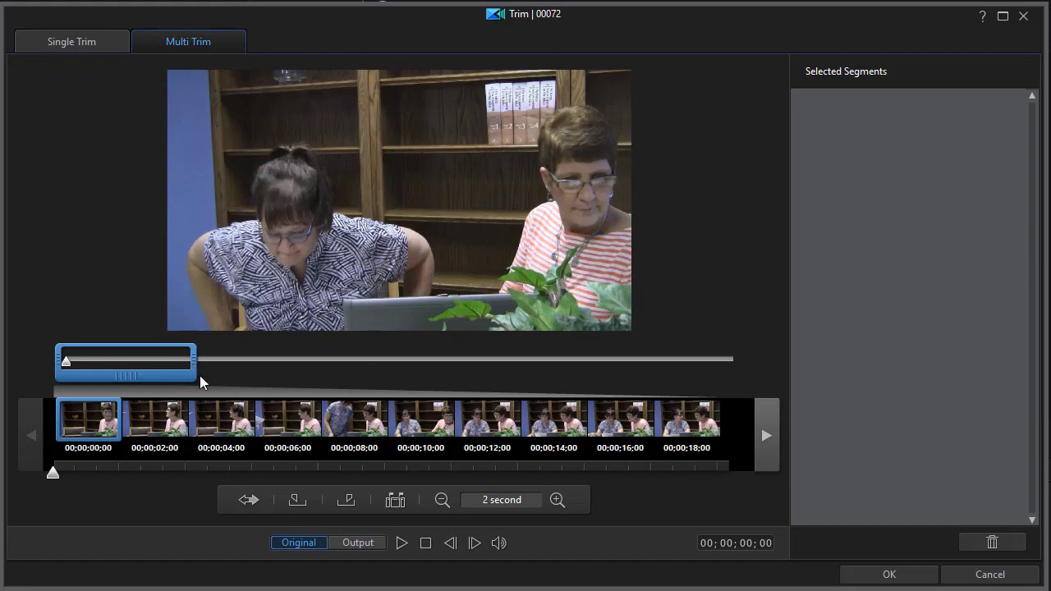
Step: Mark a segment to keep from 00;00;34;00 to 00;00;42;00 and apply the multi trim to the timeline clip
{"action": "left_click_drag", "start_coordinate": [108, 377], "coordinate": [294, 386]}
{"action": "left_click", "coordinate": [295, 418]}
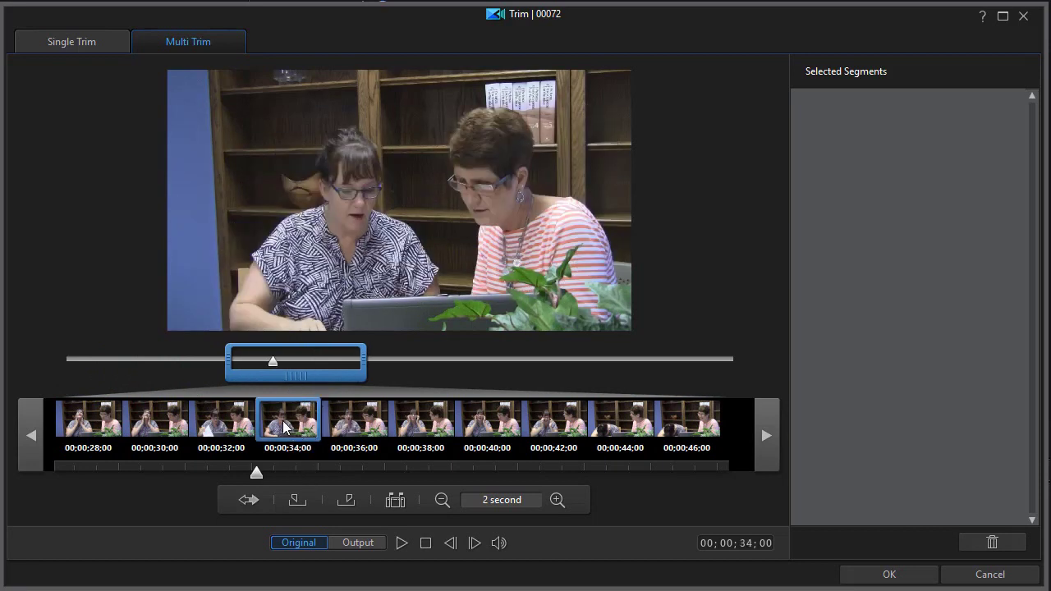
{"action": "left_click", "coordinate": [298, 498]}
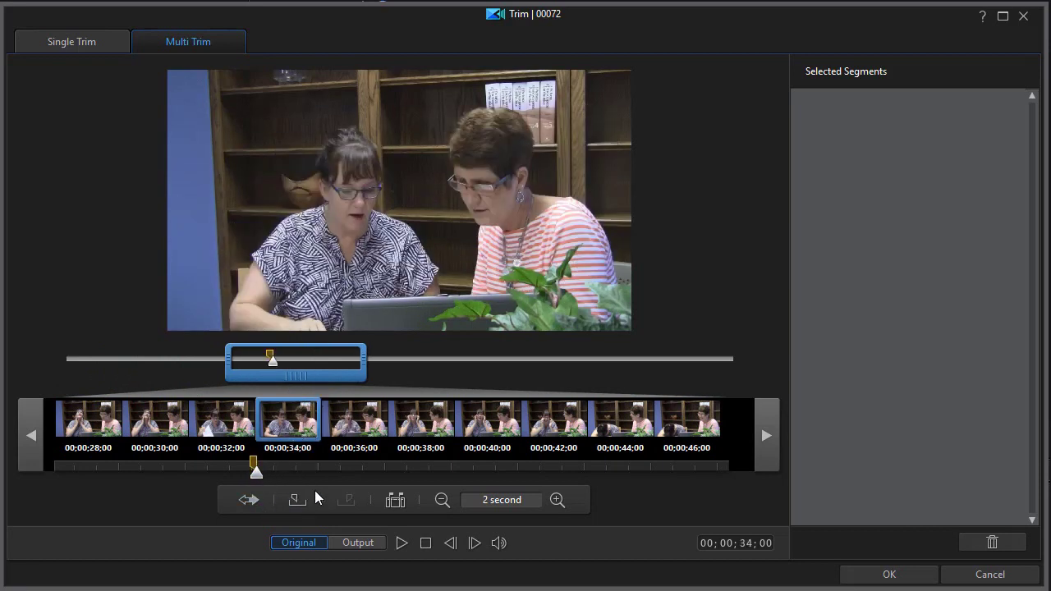
{"action": "left_click", "coordinate": [567, 419]}
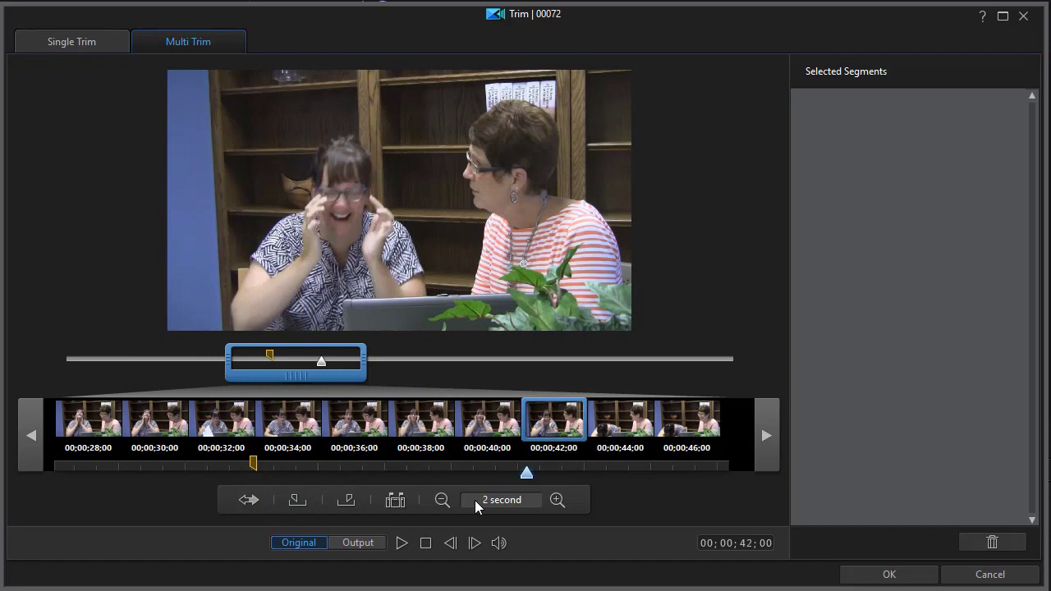
{"action": "left_click", "coordinate": [347, 503]}
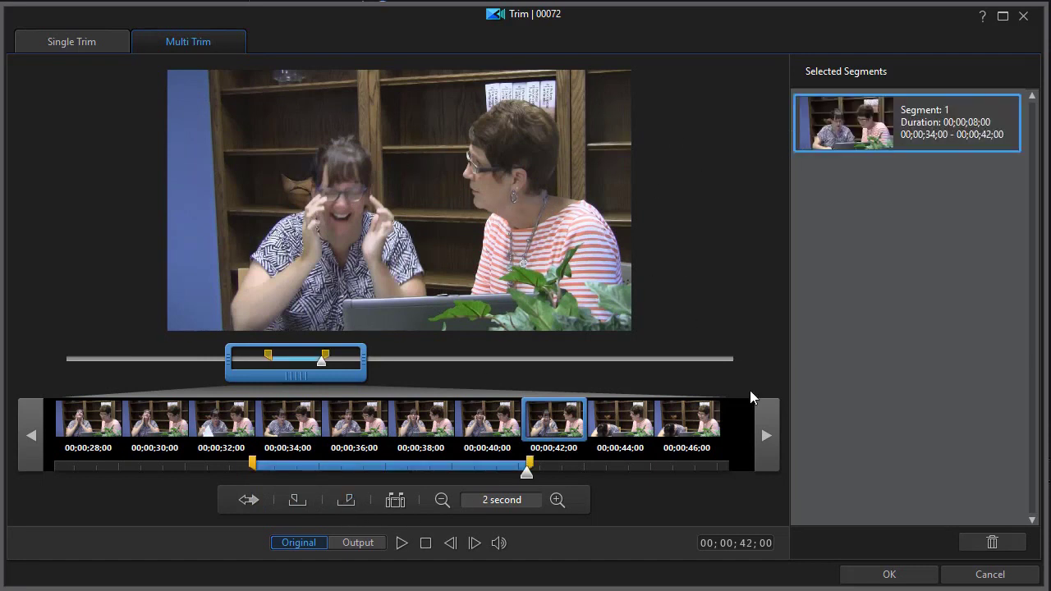
{"action": "left_click", "coordinate": [885, 574]}
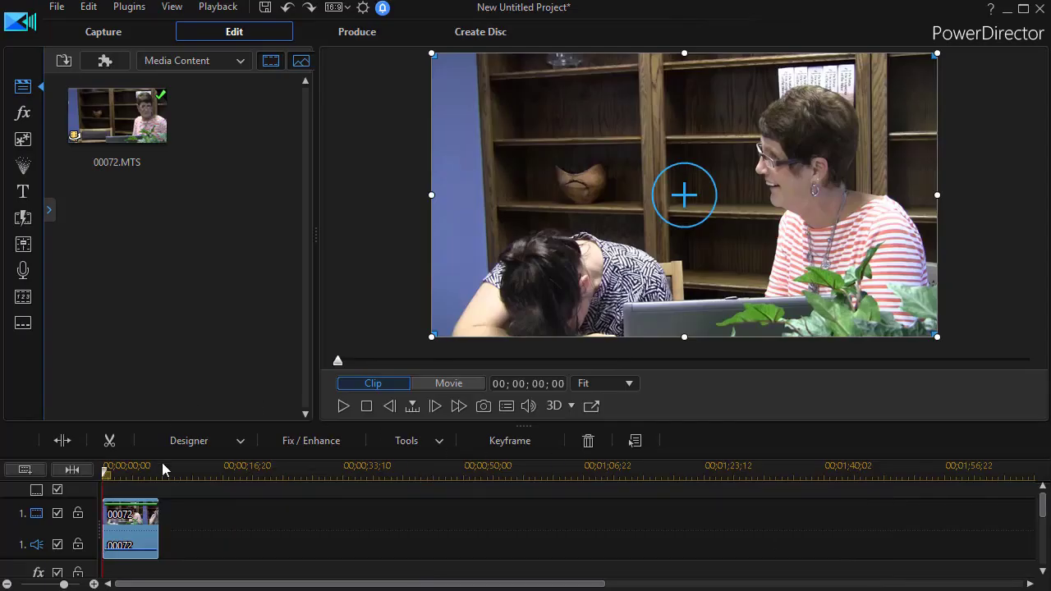